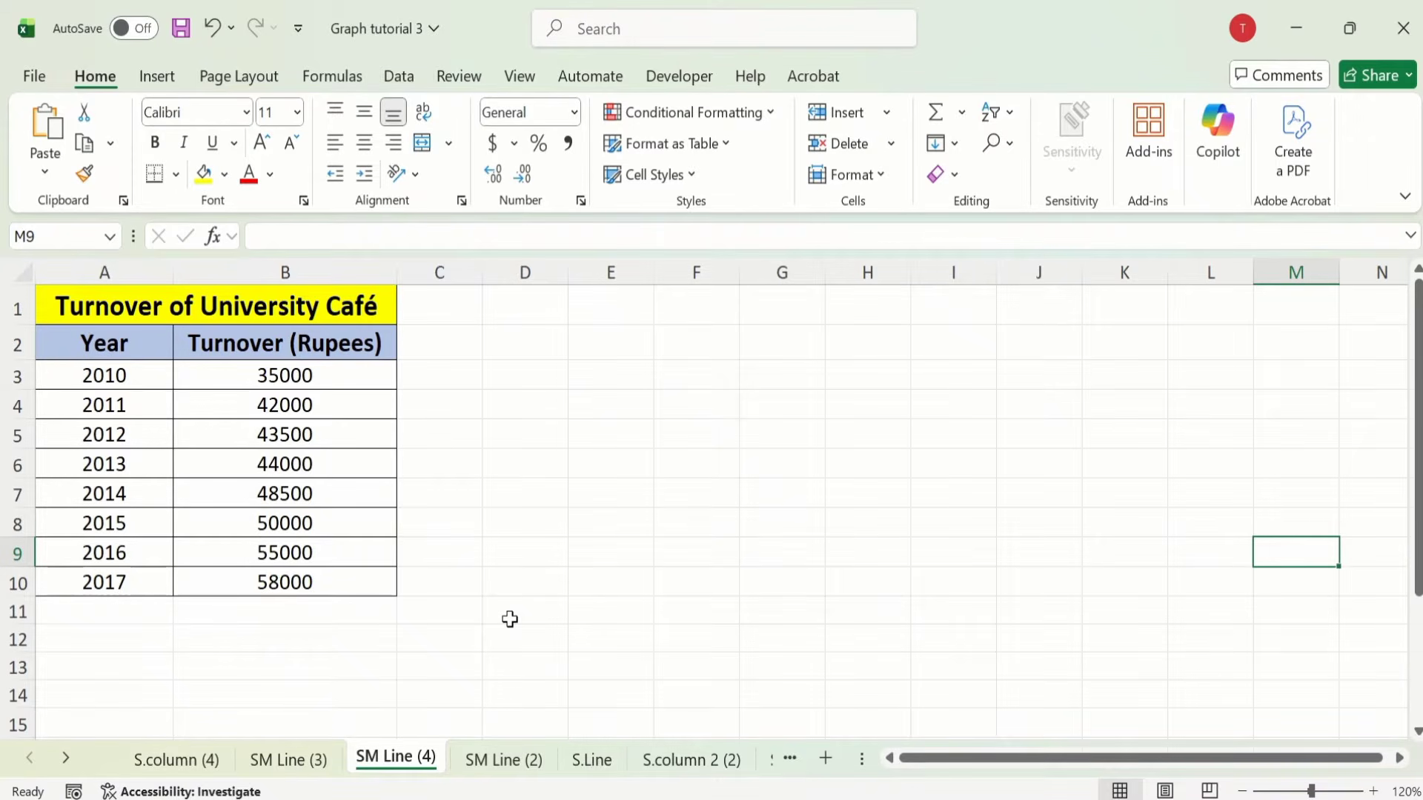
Step: Select the Year and Turnover data in A2:B10 and insert a Scatter with Smooth Lines chart
click(378, 581)
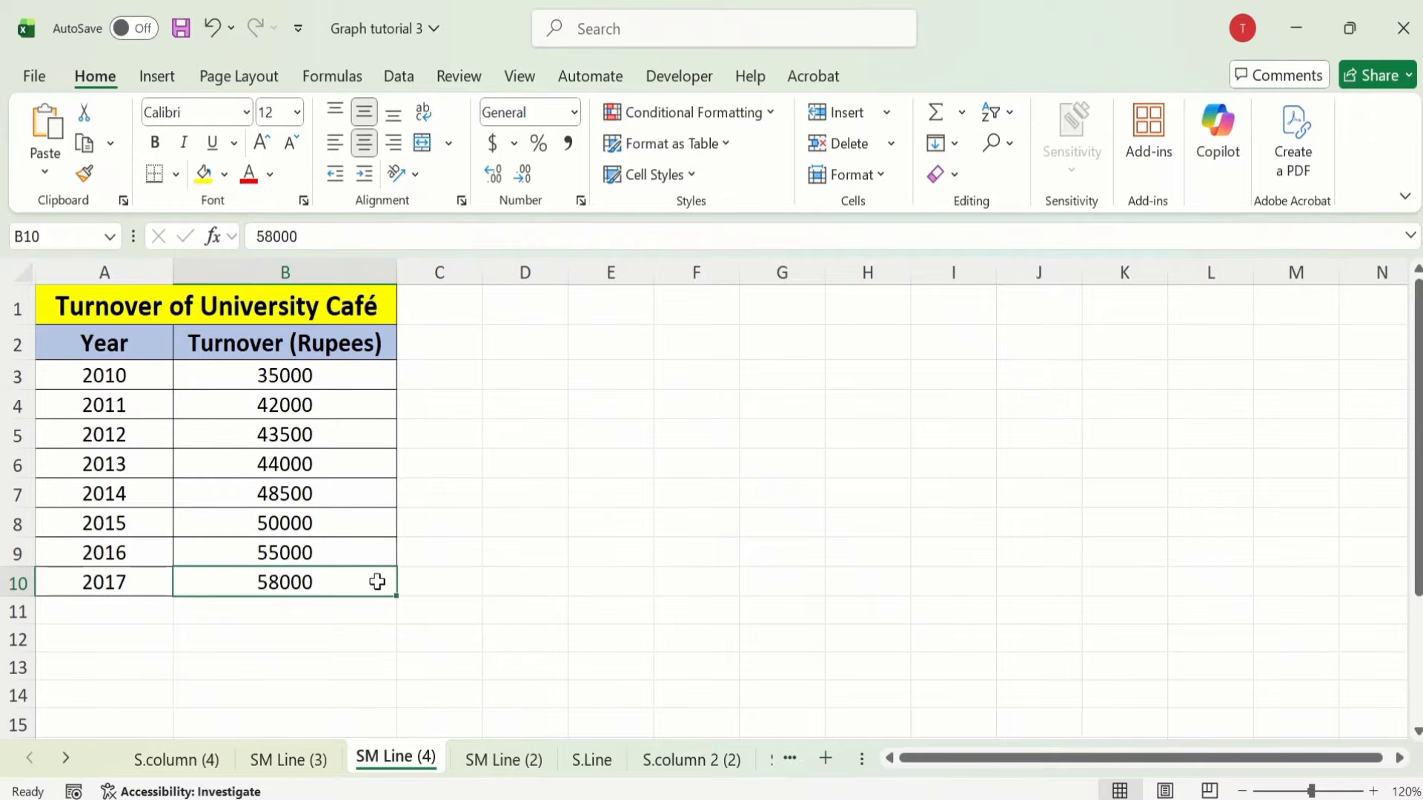
drag(378, 581, 133, 346)
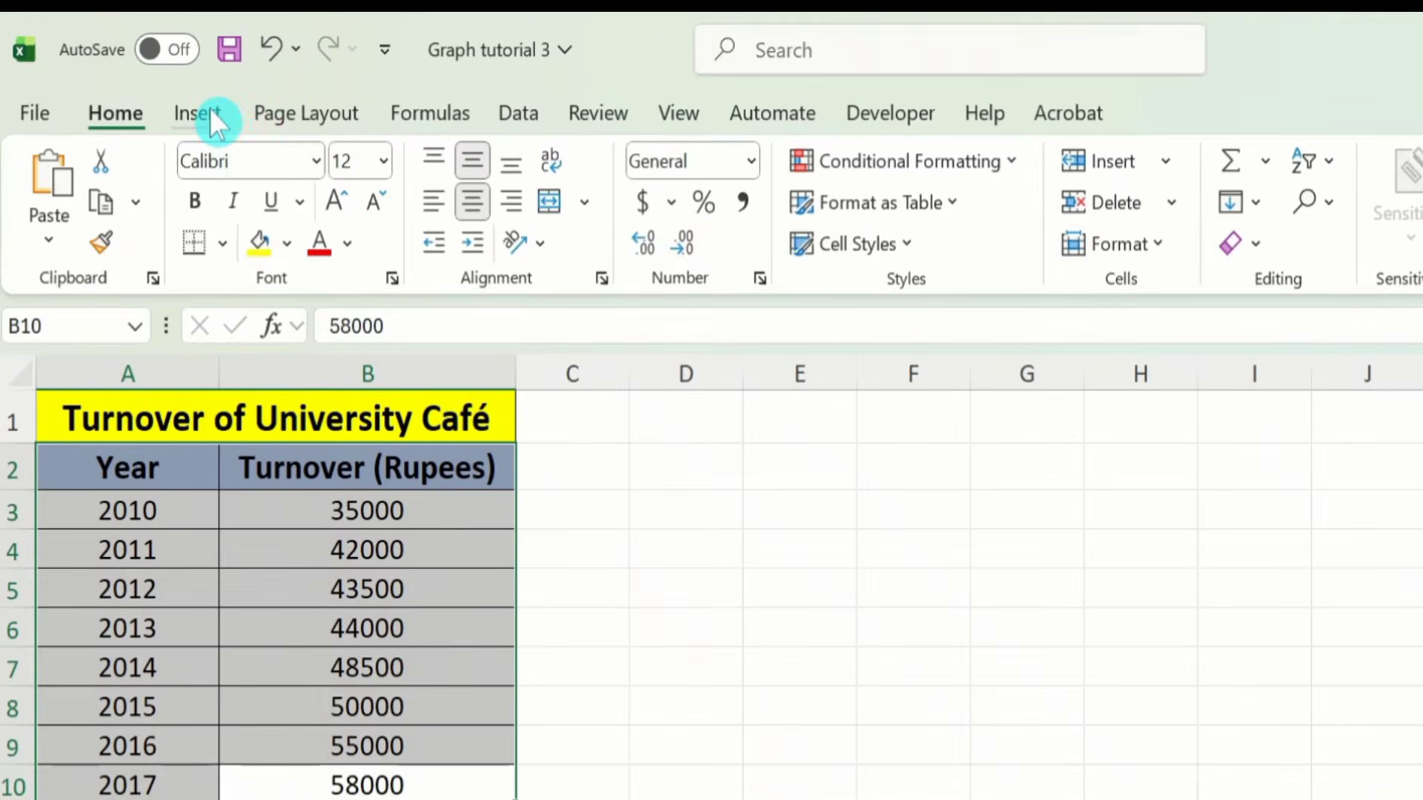
click(167, 77)
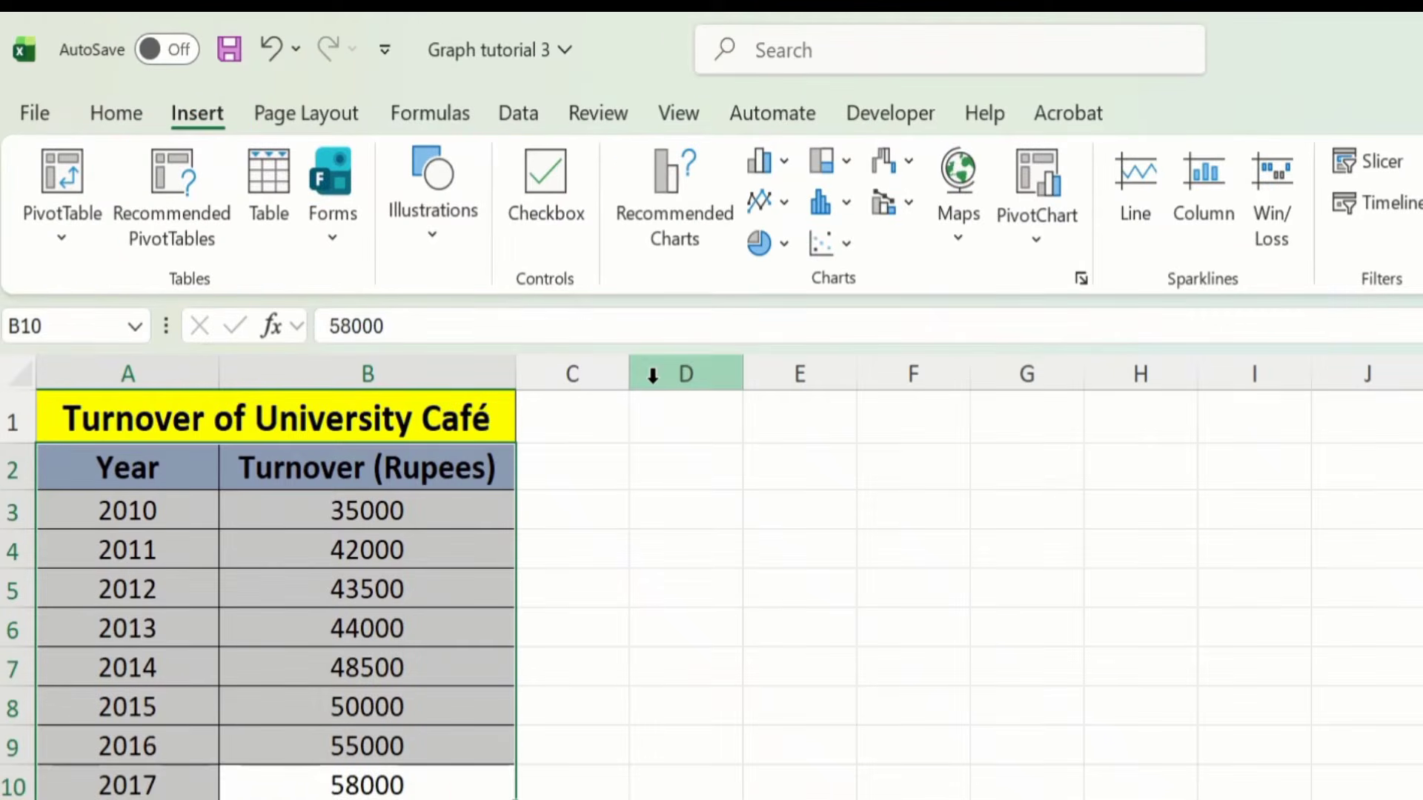
click(846, 244)
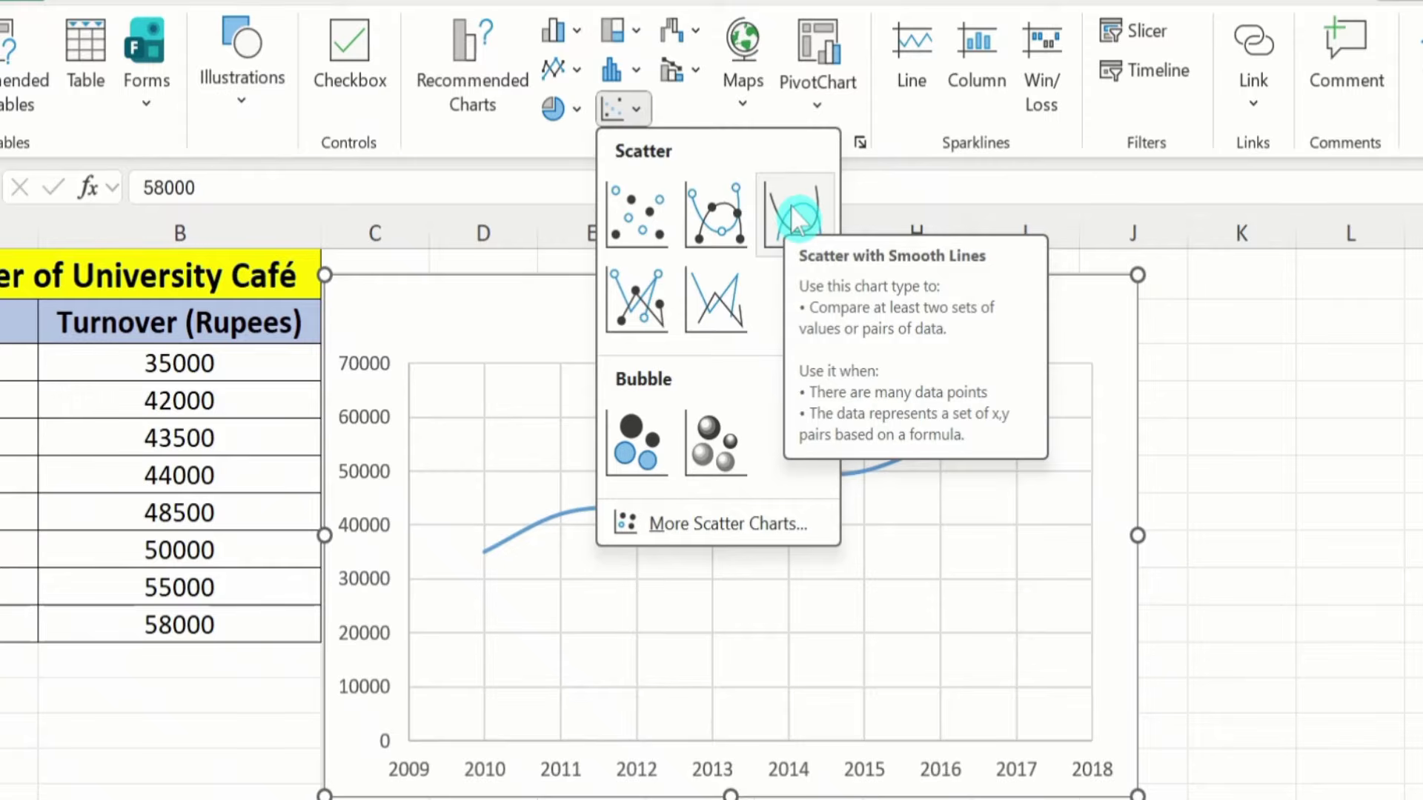
click(793, 215)
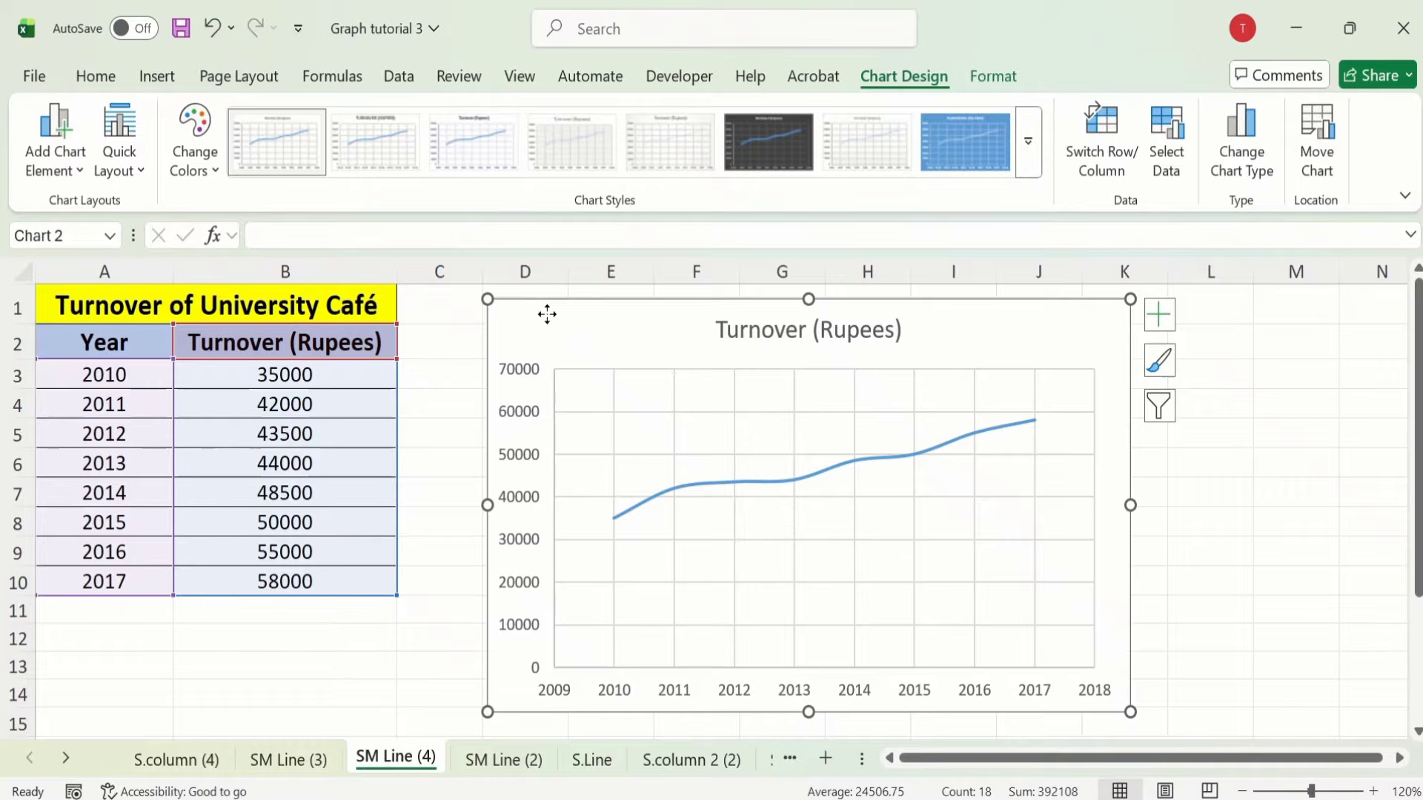
Step: Drag the chart right of the table, turn off gridlines and turn on axis titles
drag(547, 314, 631, 304)
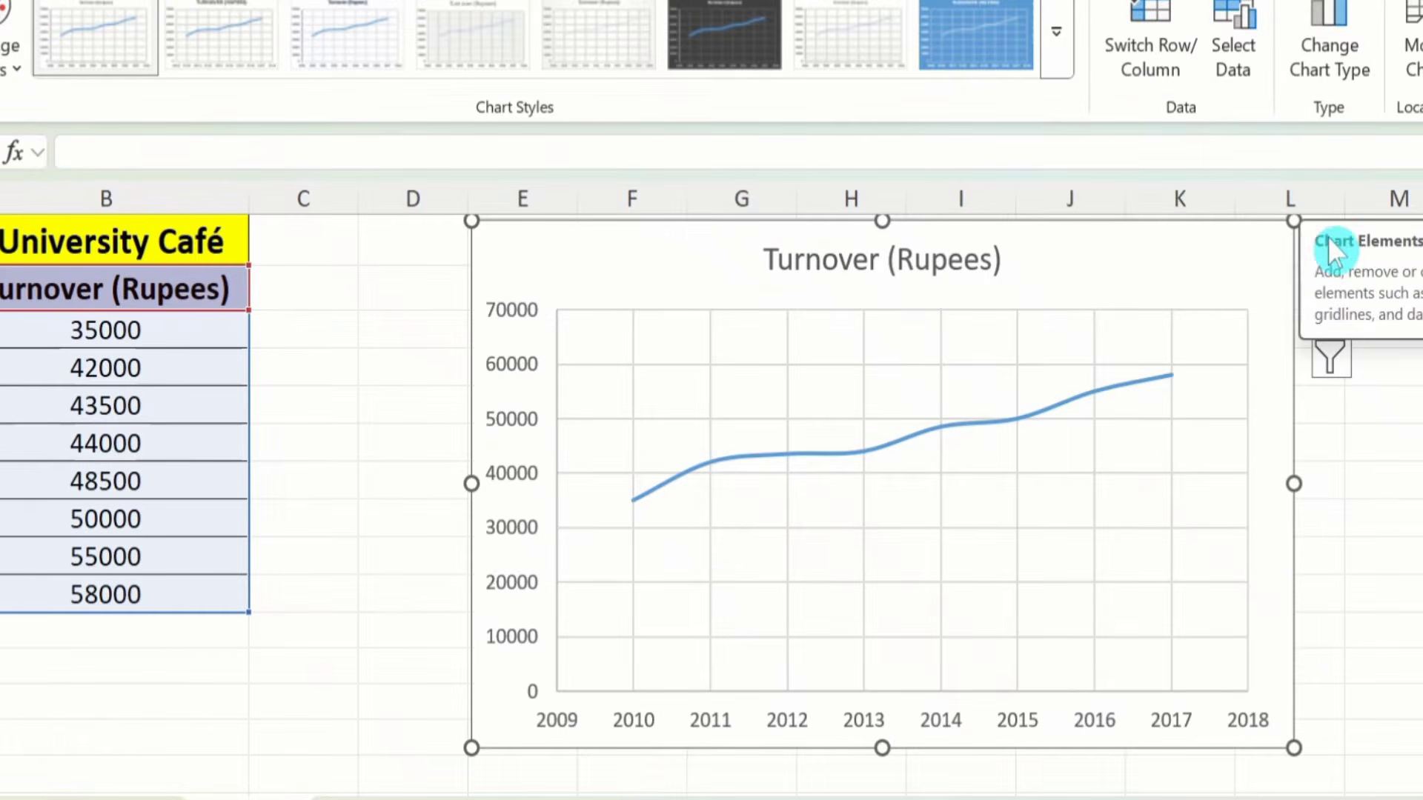
click(1332, 238)
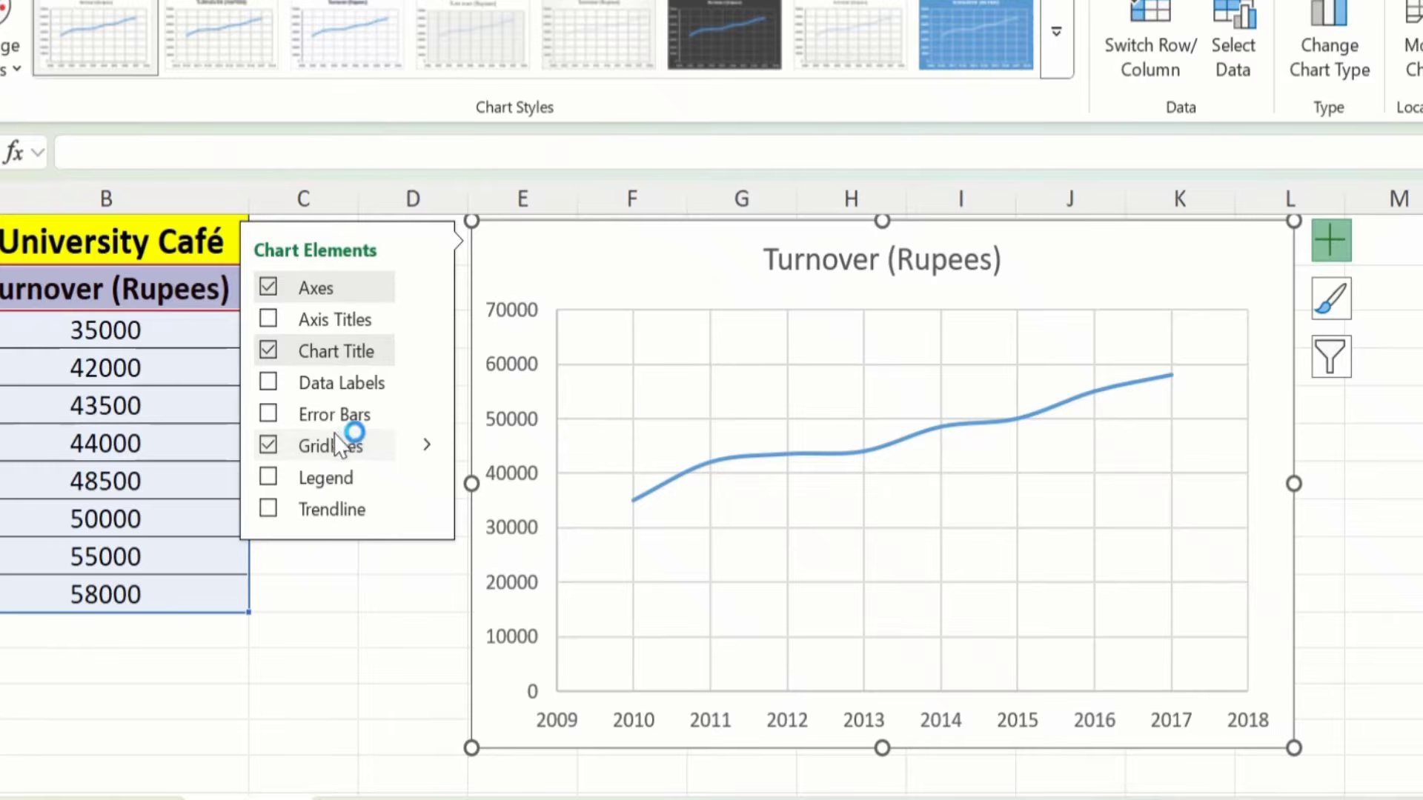
click(269, 445)
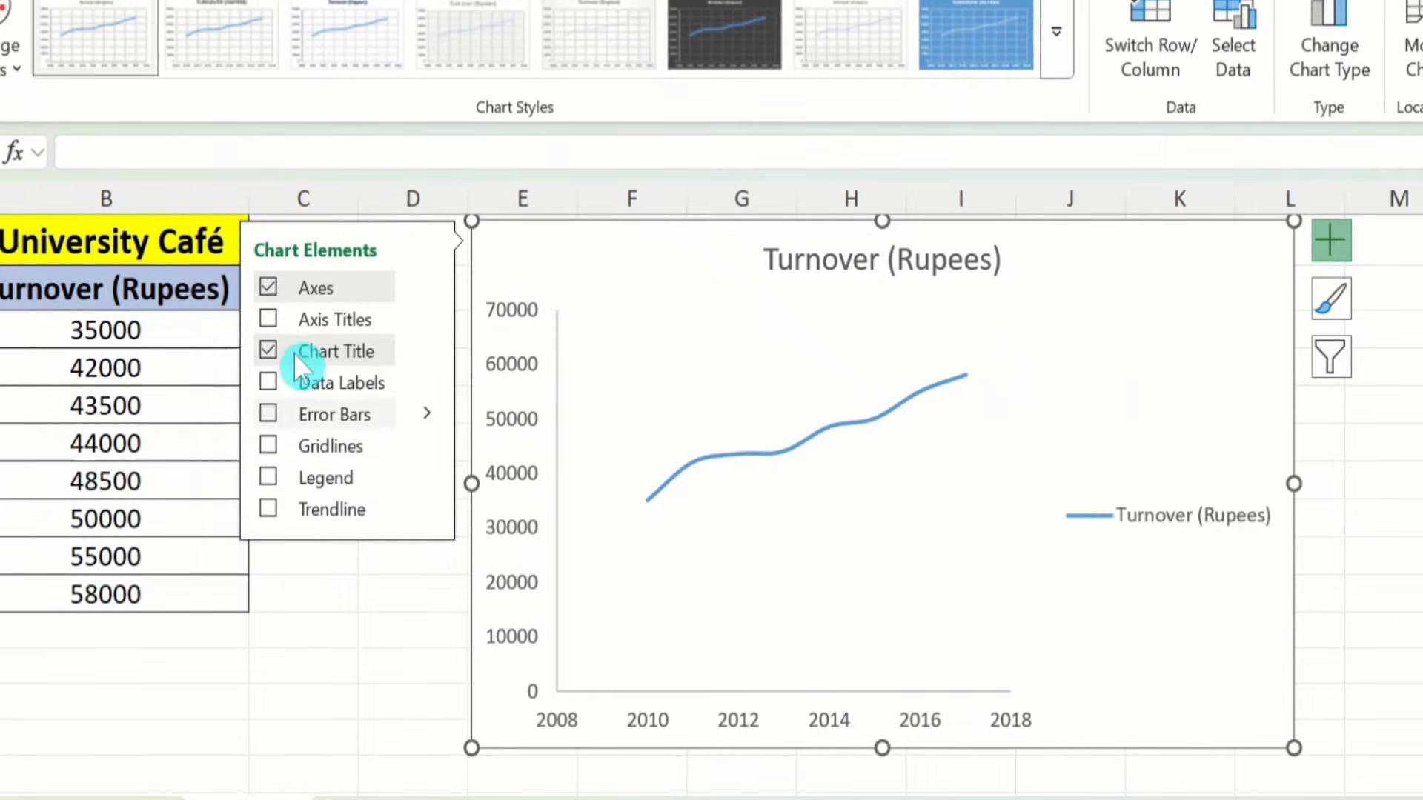
click(267, 319)
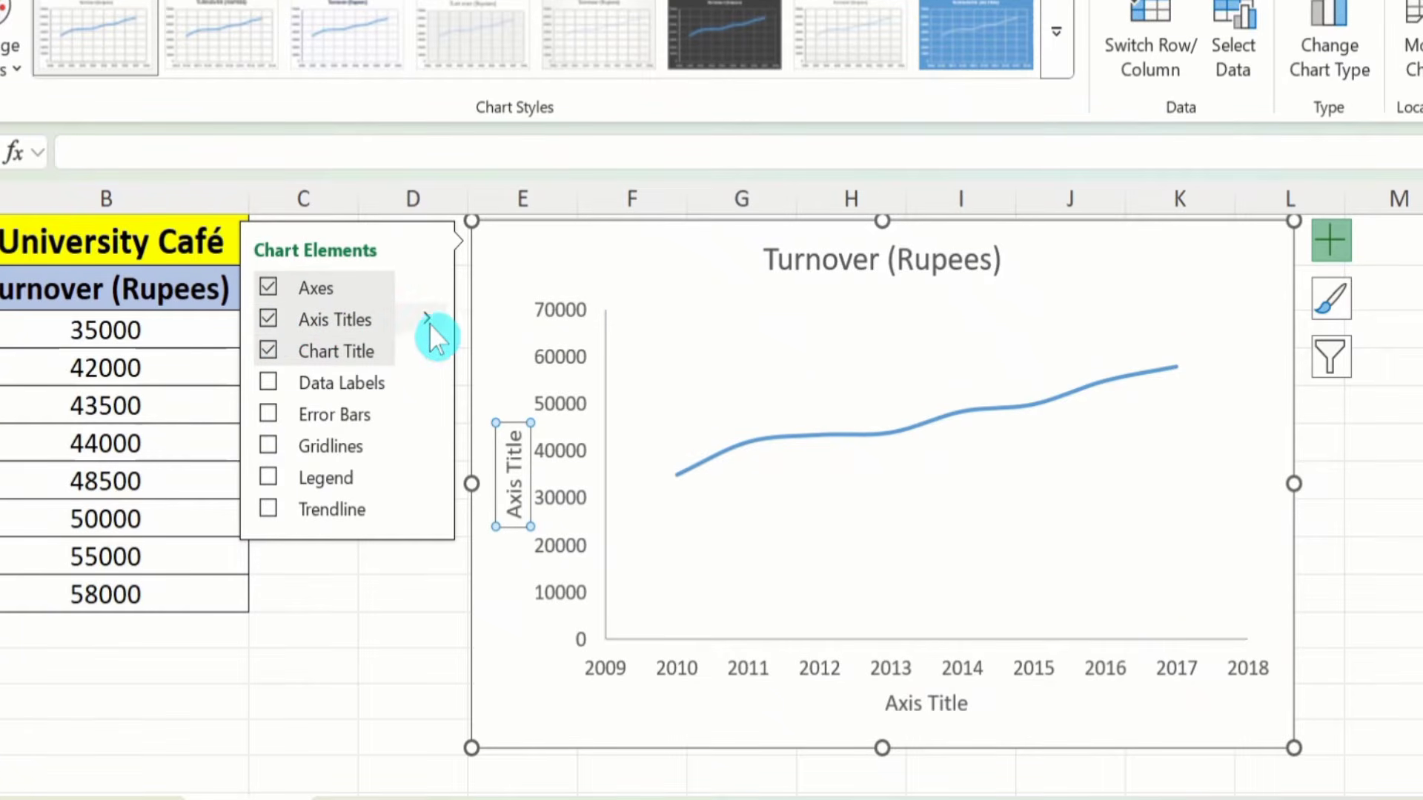
click(379, 639)
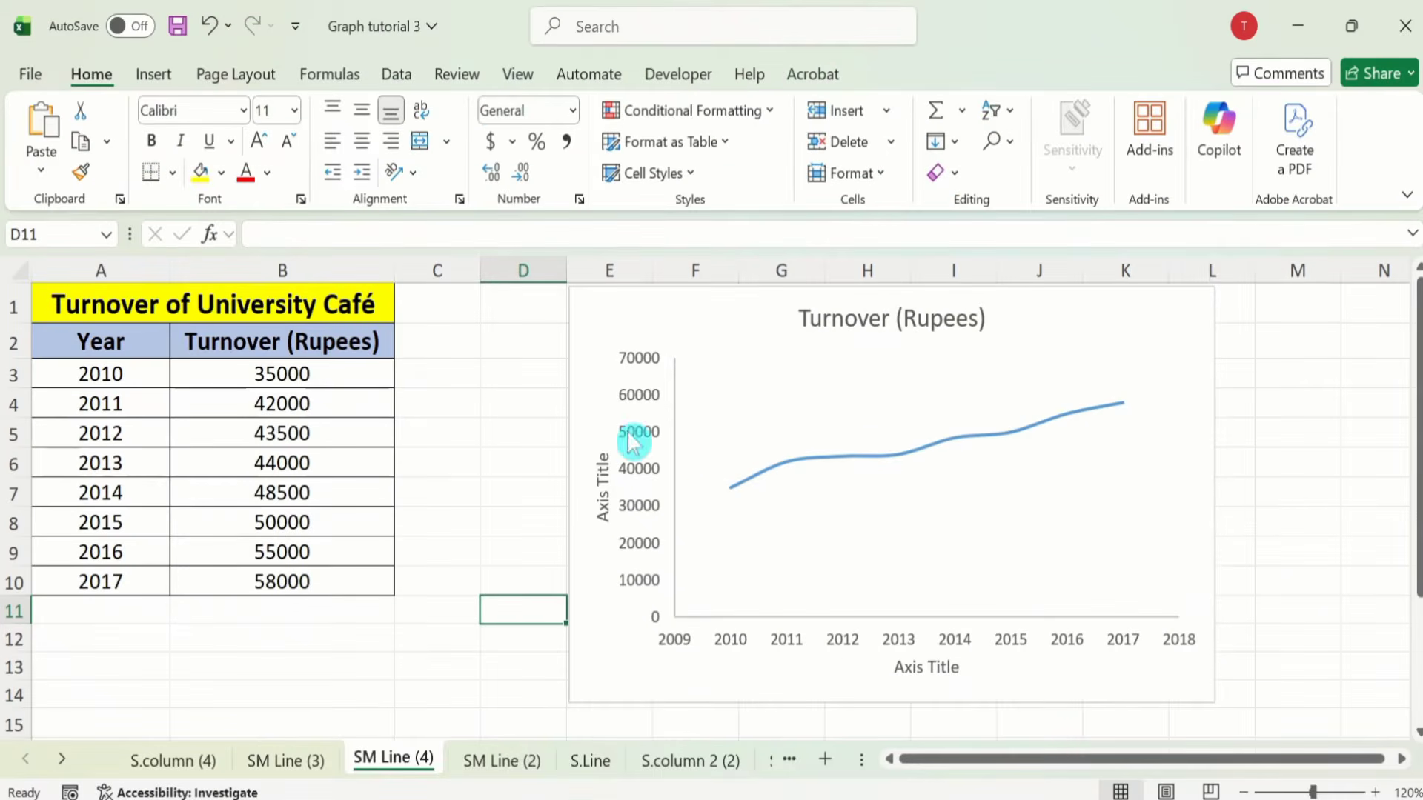
Step: Outline the chart's plot area in Black with a 1½ pt weight from Format > Shape Outline
click(1011, 541)
click(929, 82)
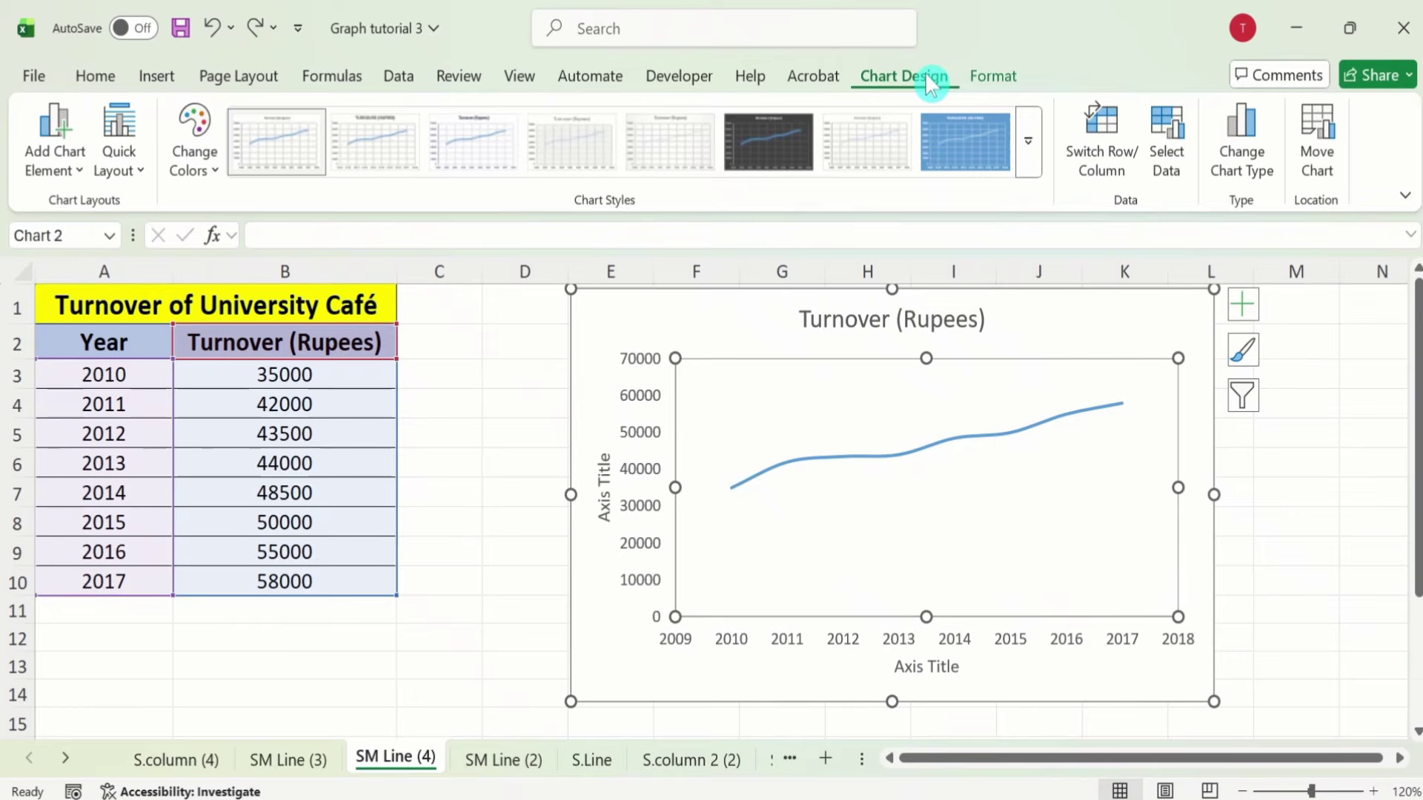
click(999, 82)
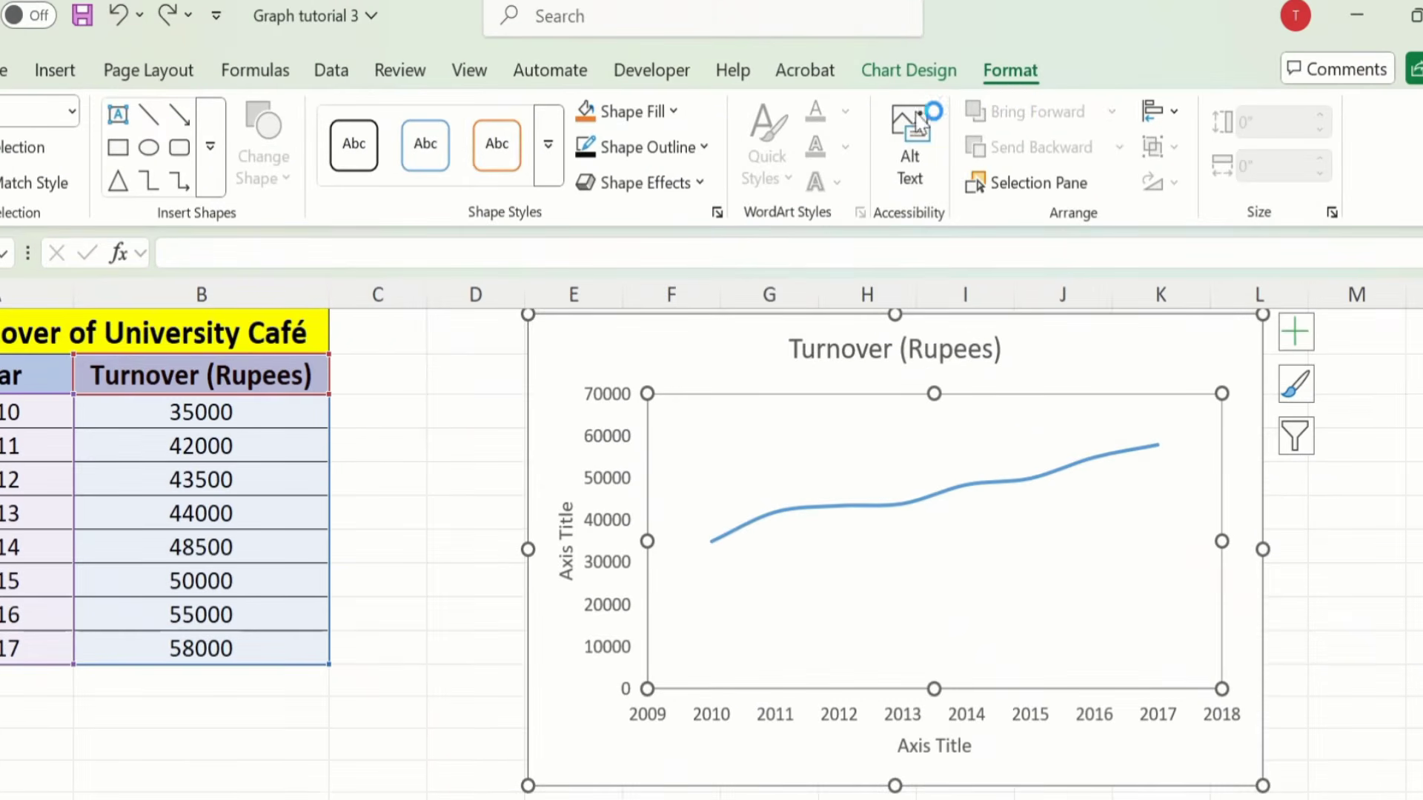
click(704, 148)
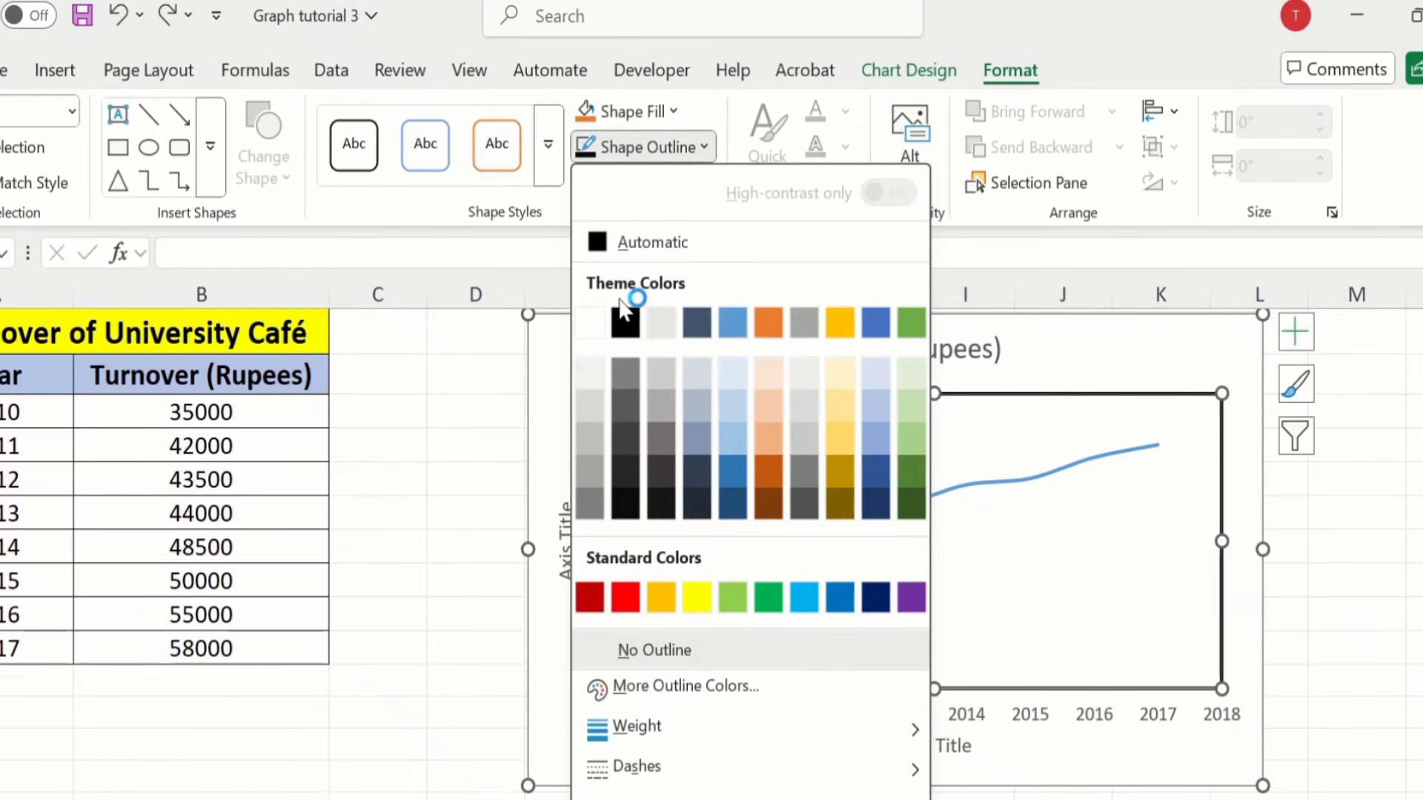
click(624, 326)
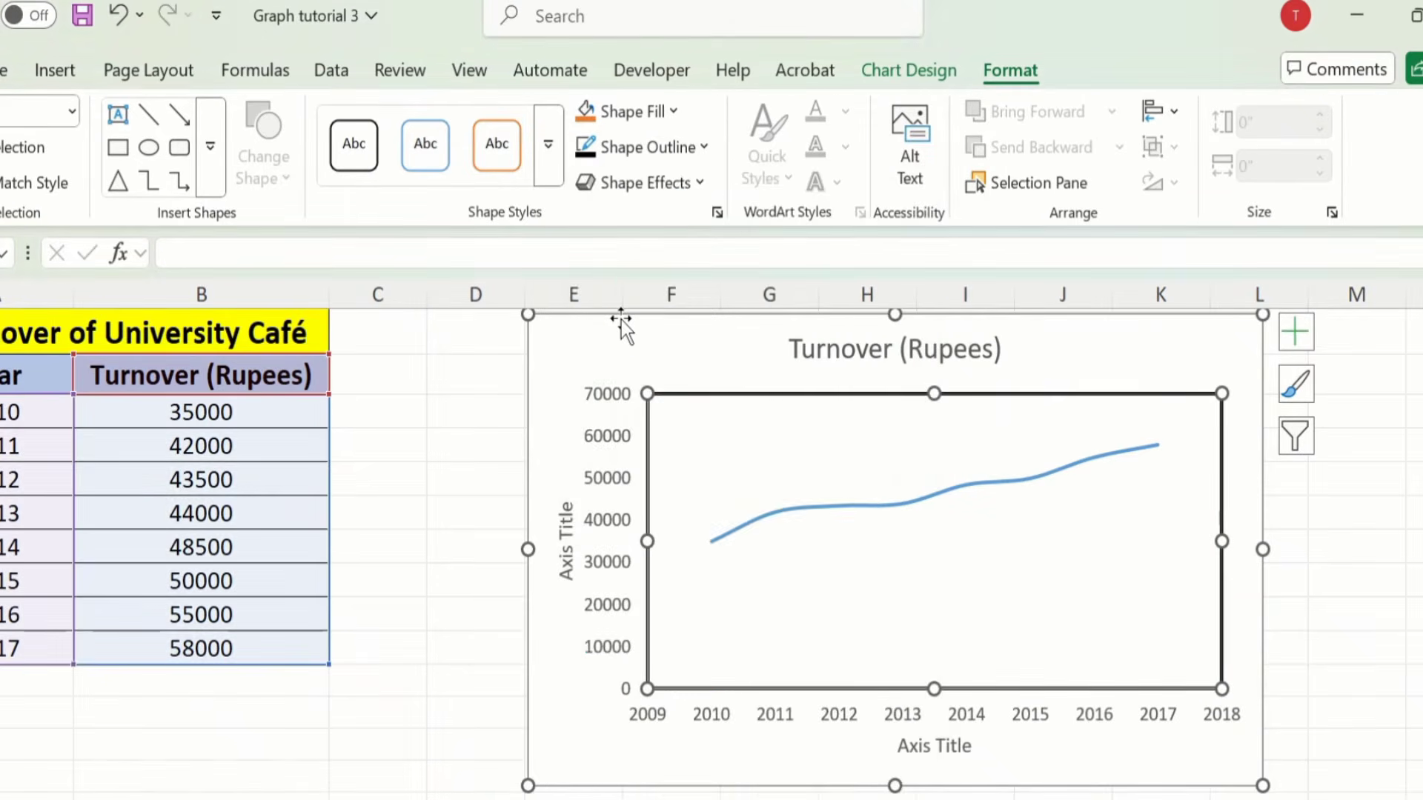
click(705, 148)
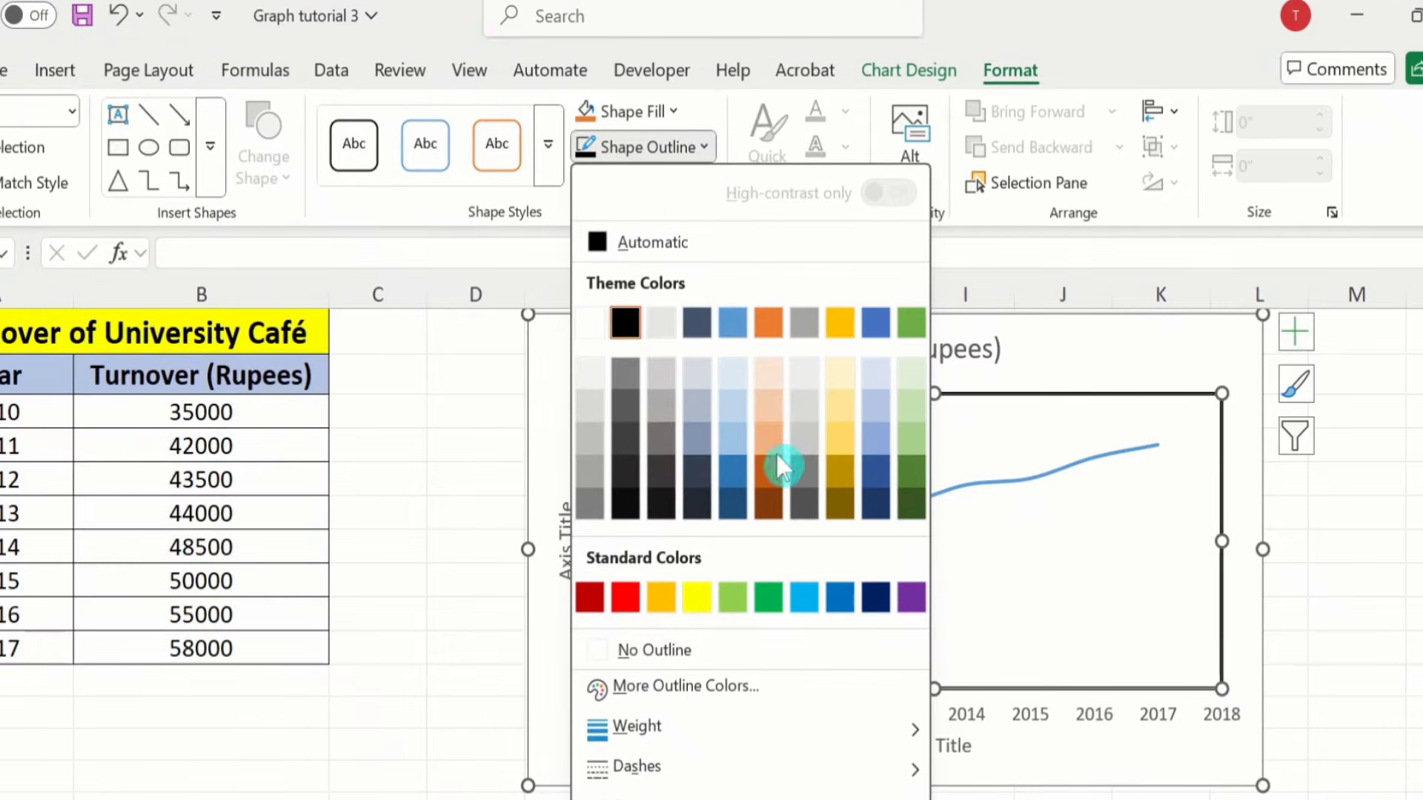
mouse_move(675, 732)
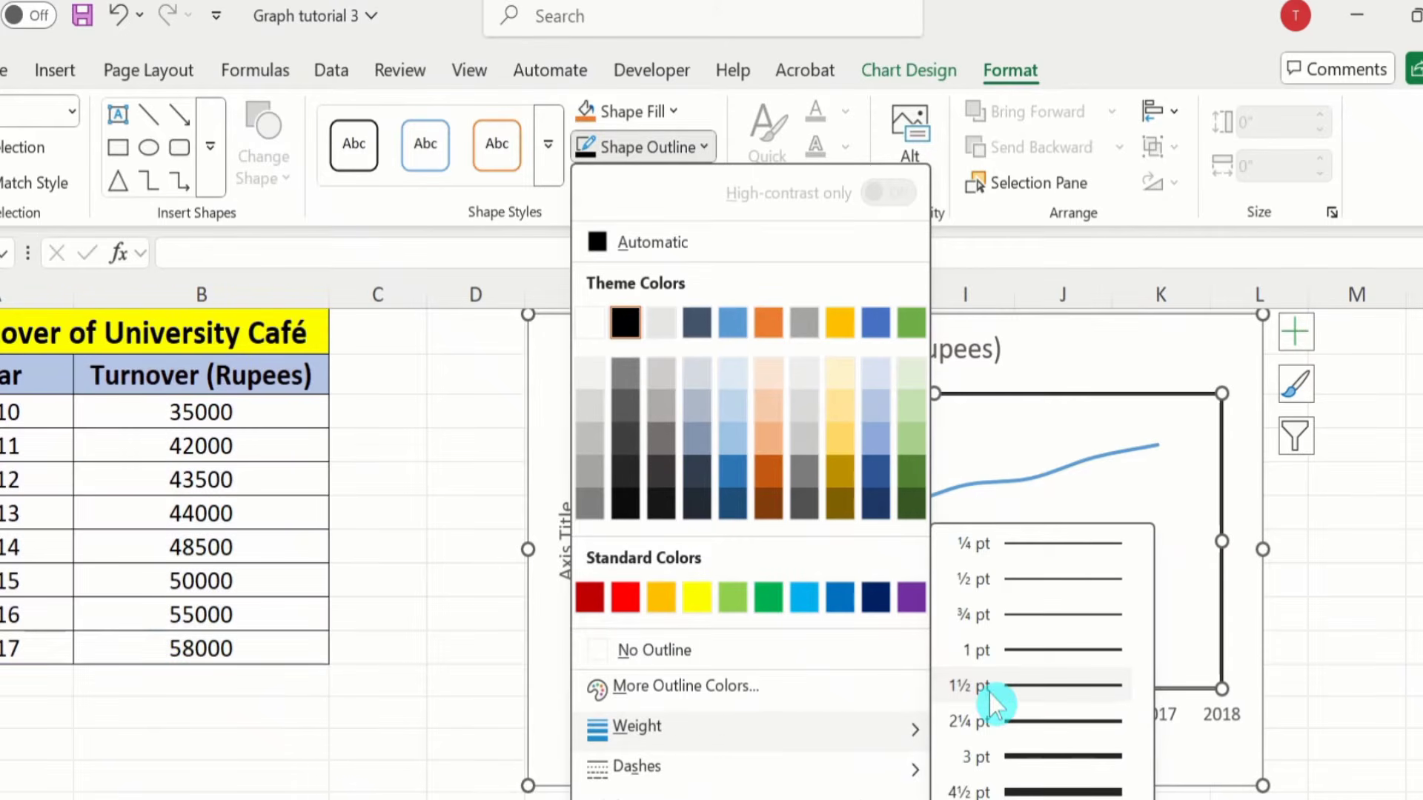
click(1033, 697)
click(1379, 580)
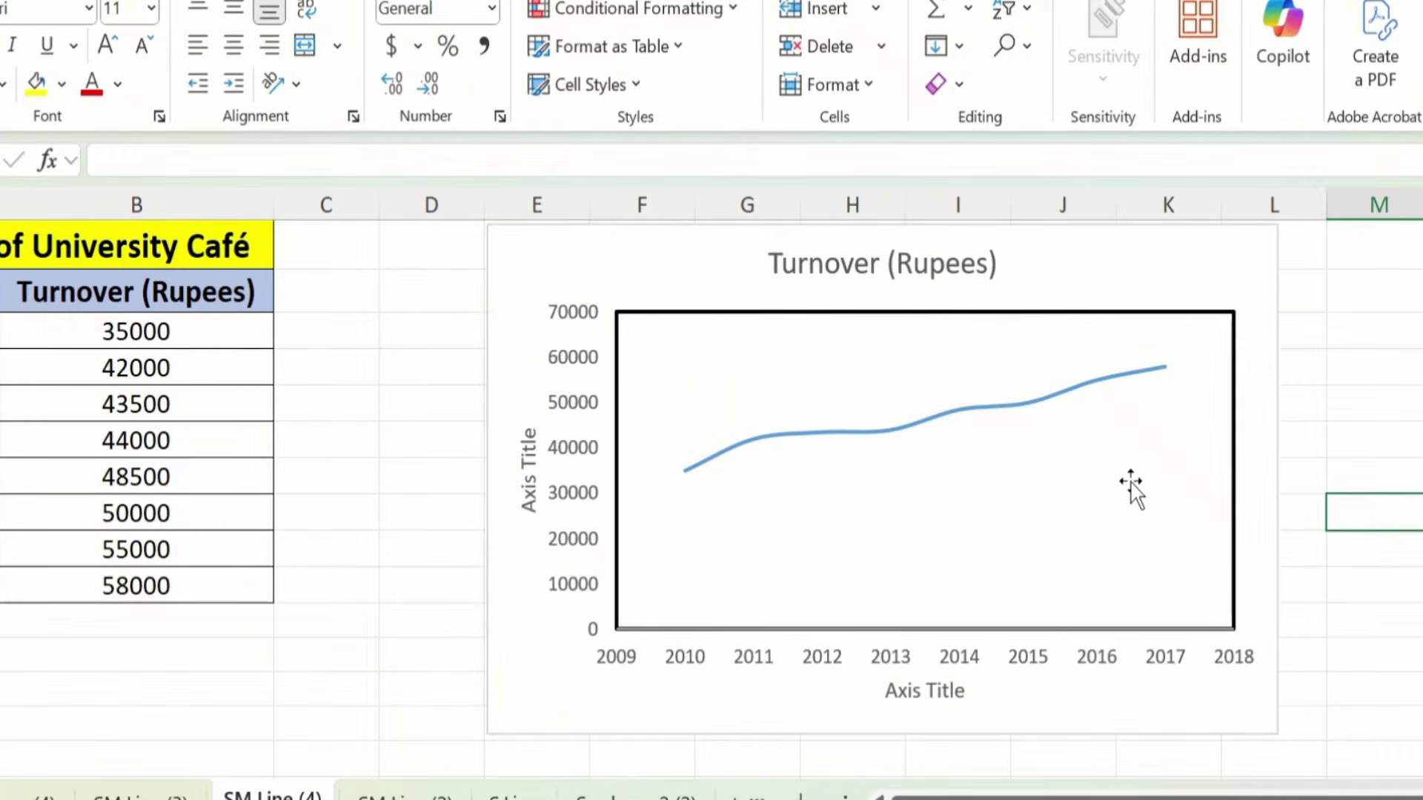
click(1045, 483)
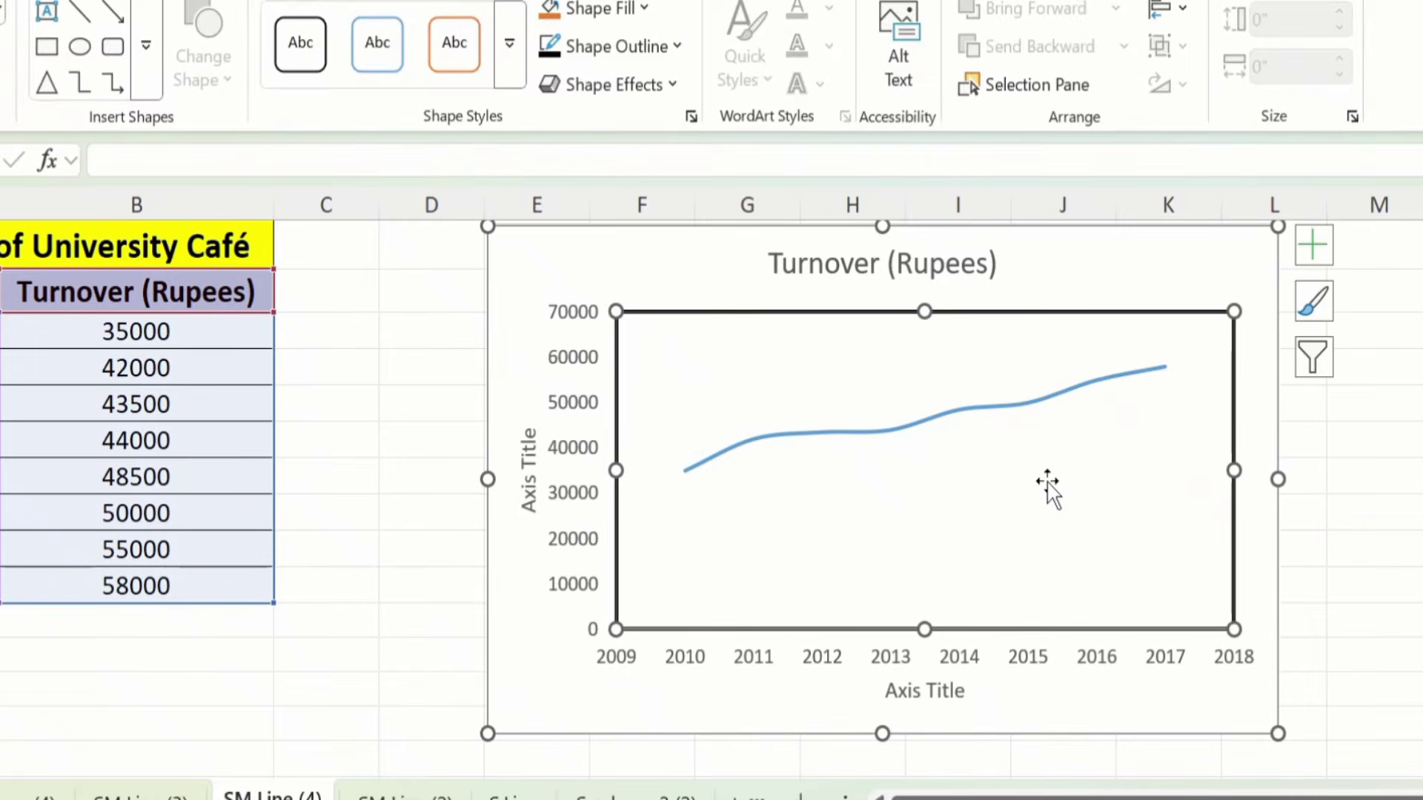
Step: From the plot area's Select Data dialog, add a new series and focus its name box
right_click(1046, 483)
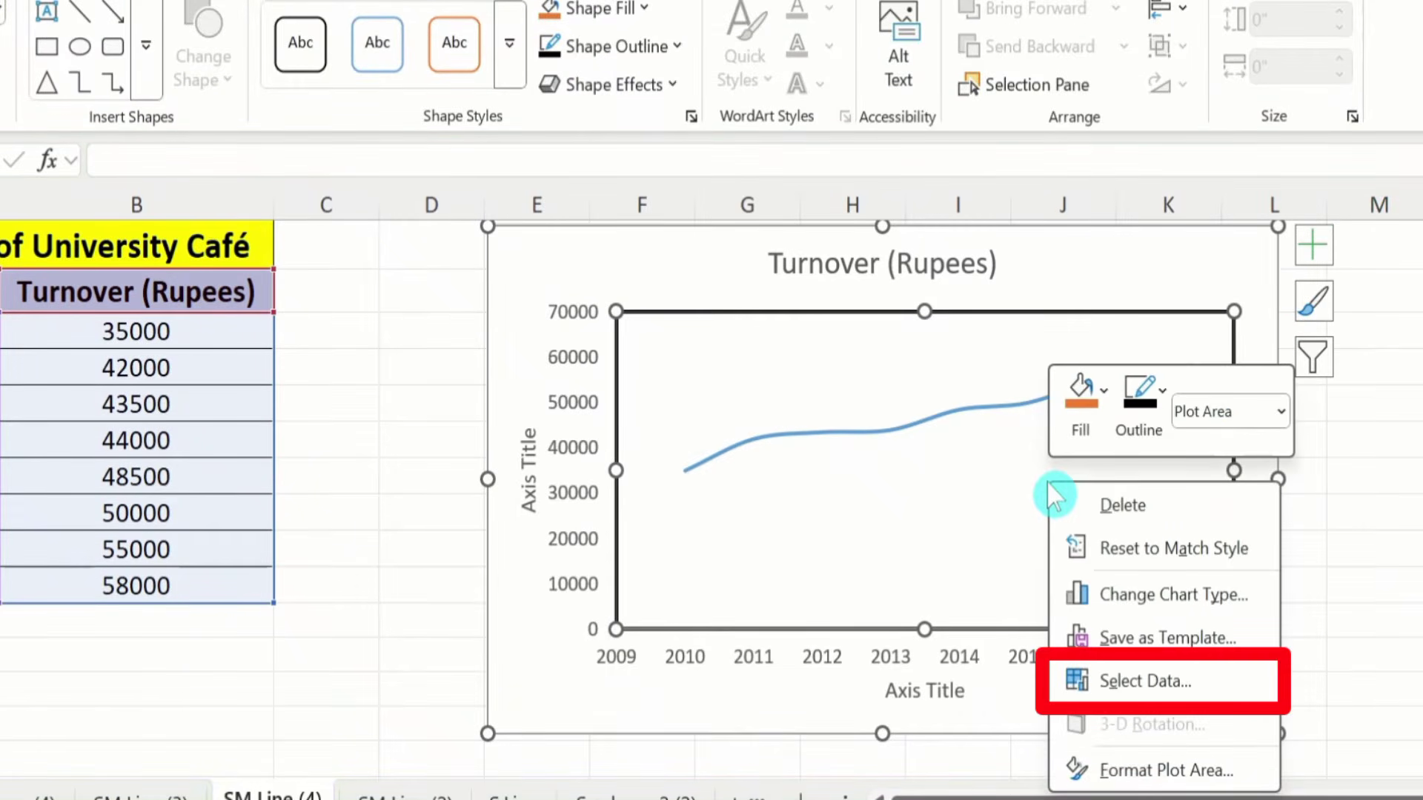
click(1156, 689)
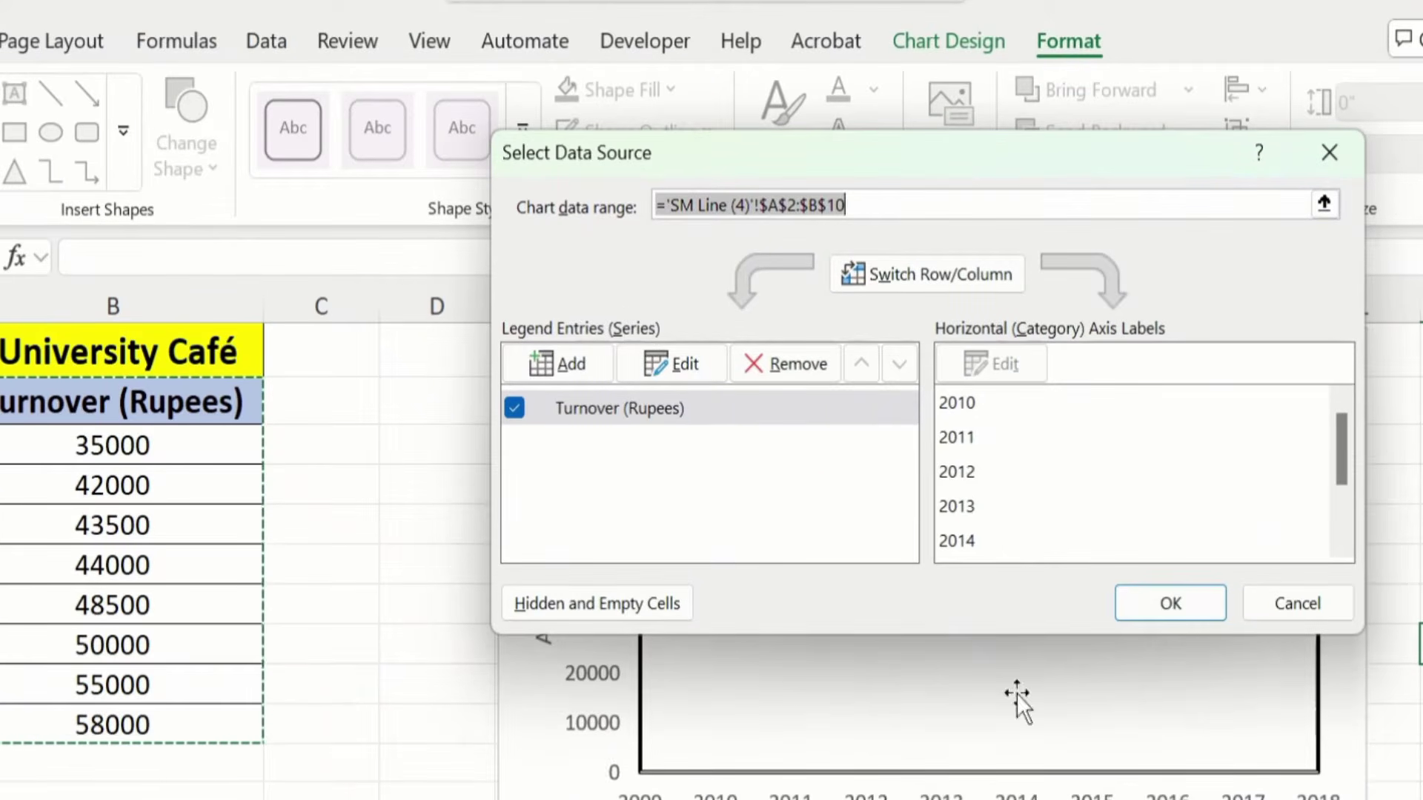
click(555, 363)
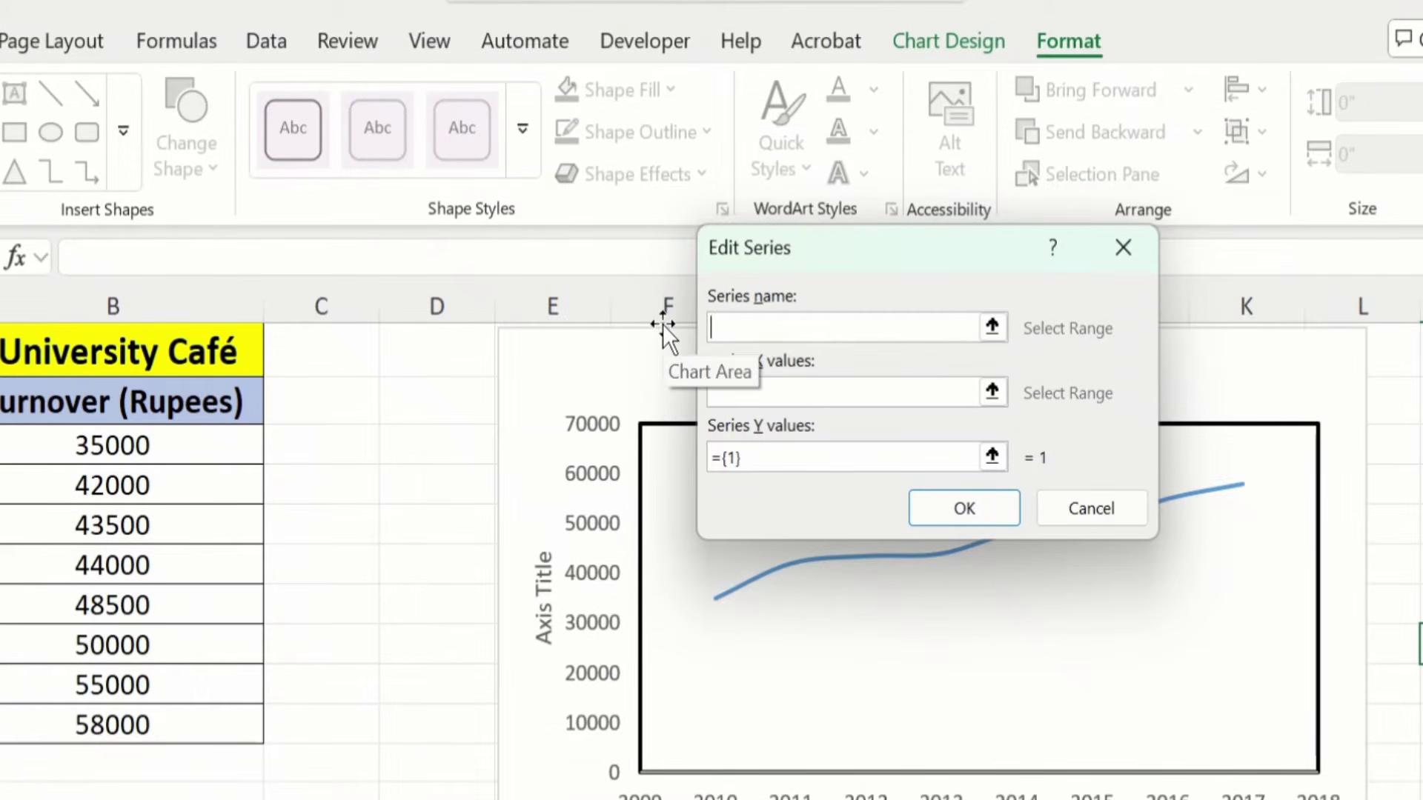
click(775, 302)
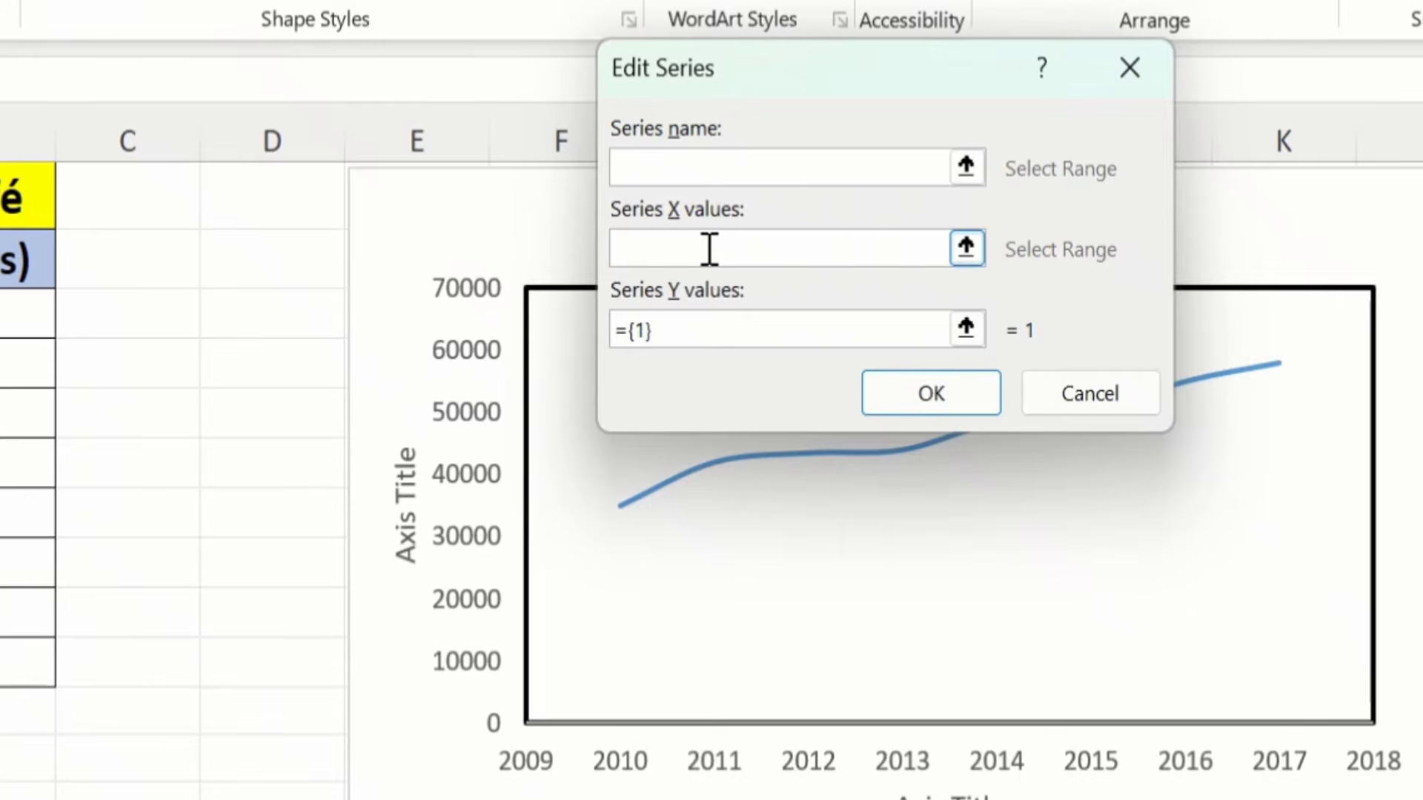
Step: Enter X values 2014,2014 and Y values 0,70000 for the new series and confirm
text(2014,2014)
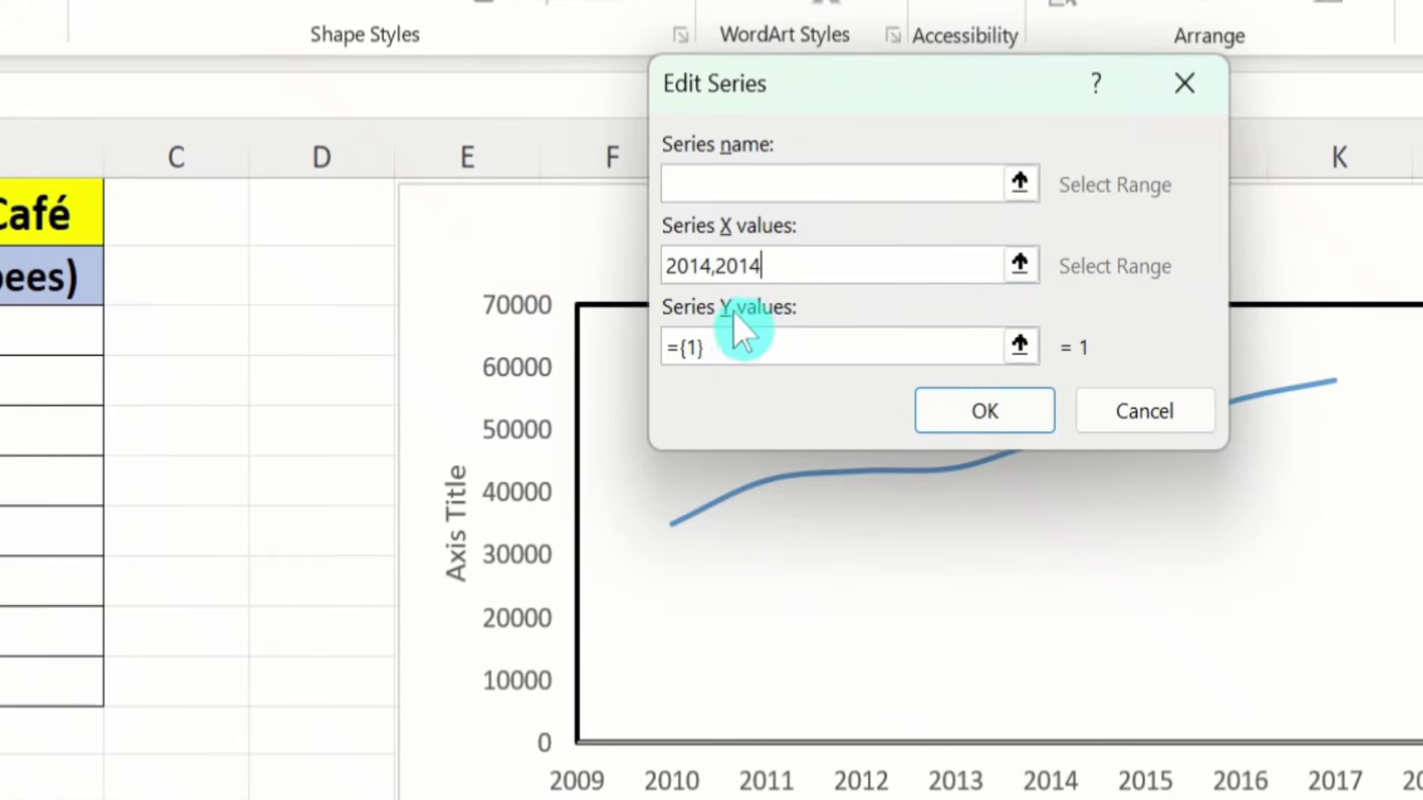
click(763, 340)
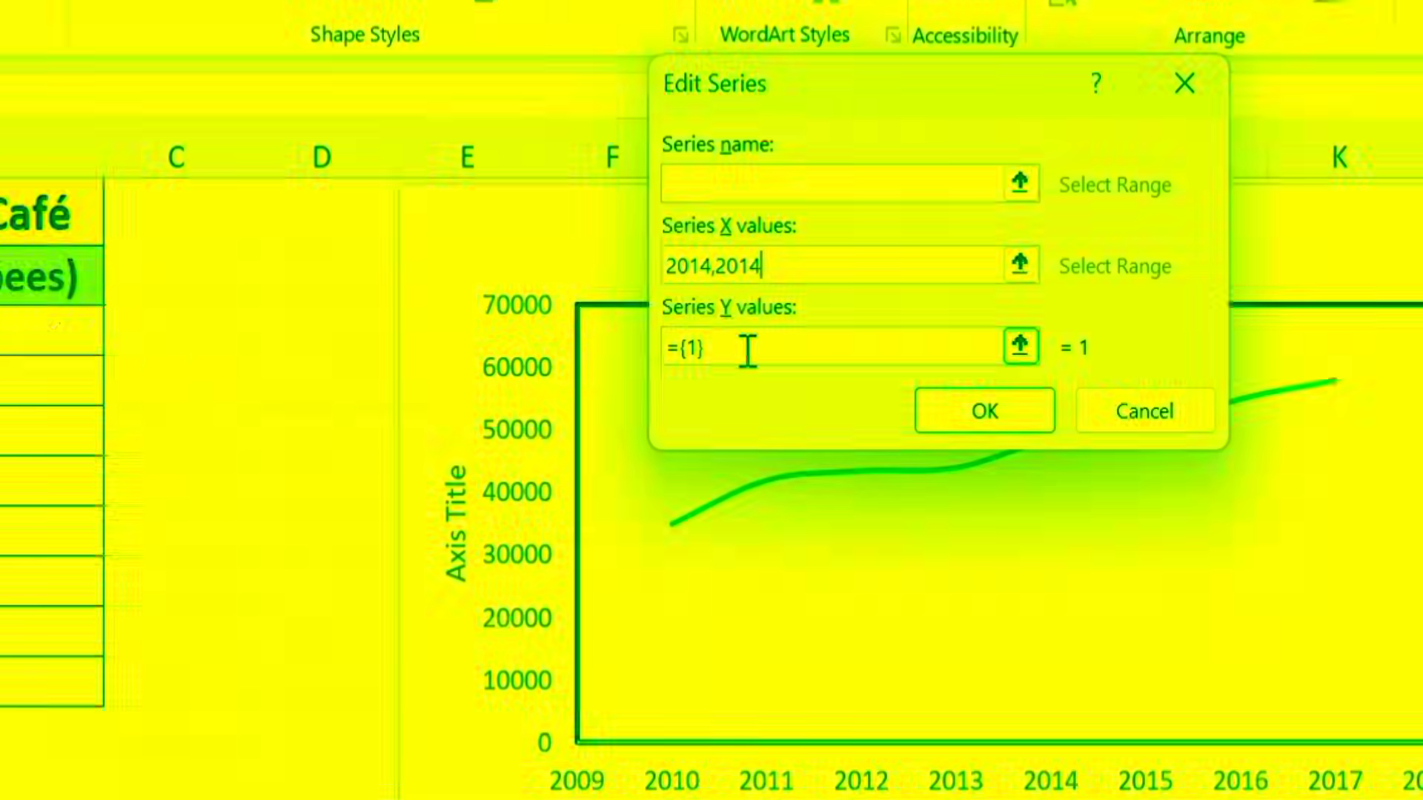
key(BackSpace)
key(BackSpace)
key(BackSpace)
key(BackSpace)
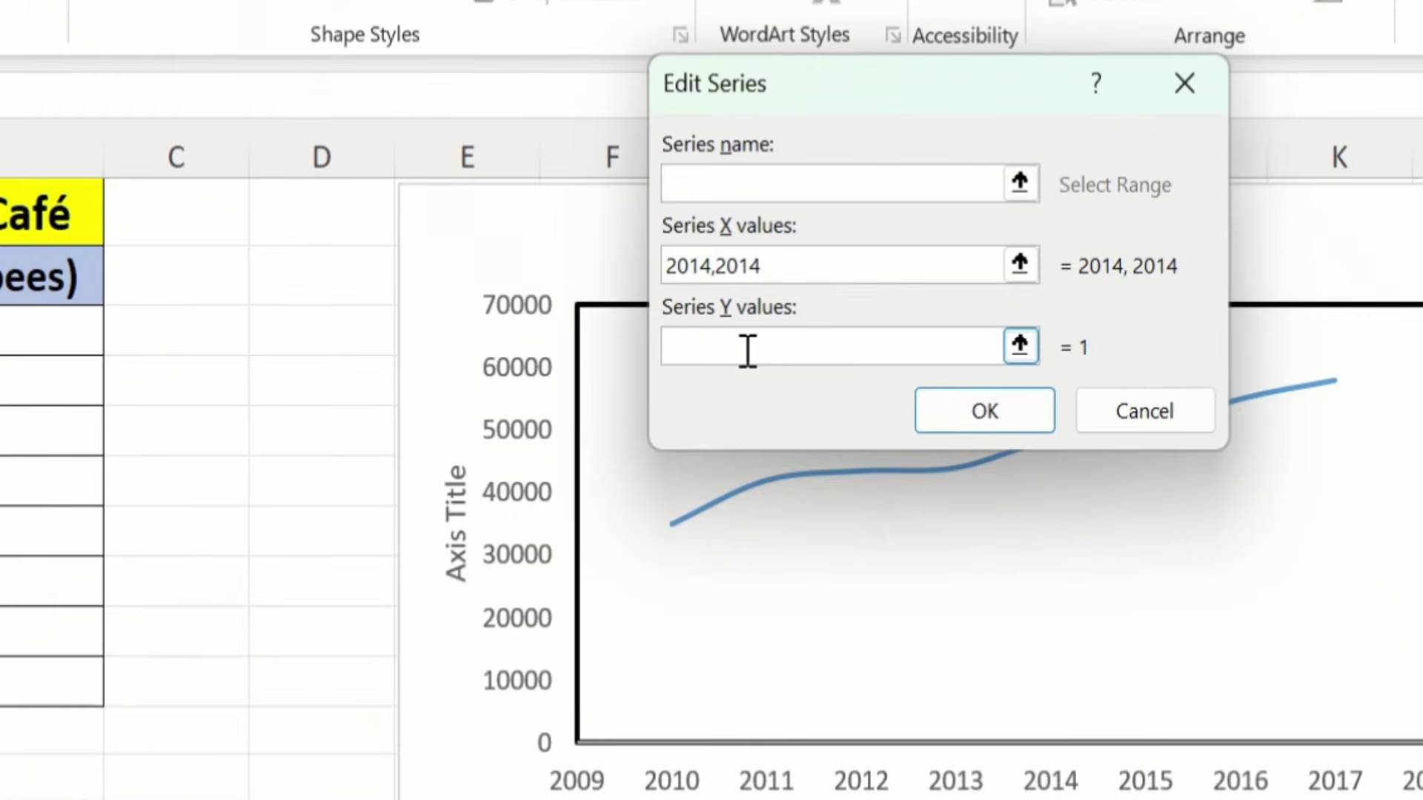
text(0,)
text(70000)
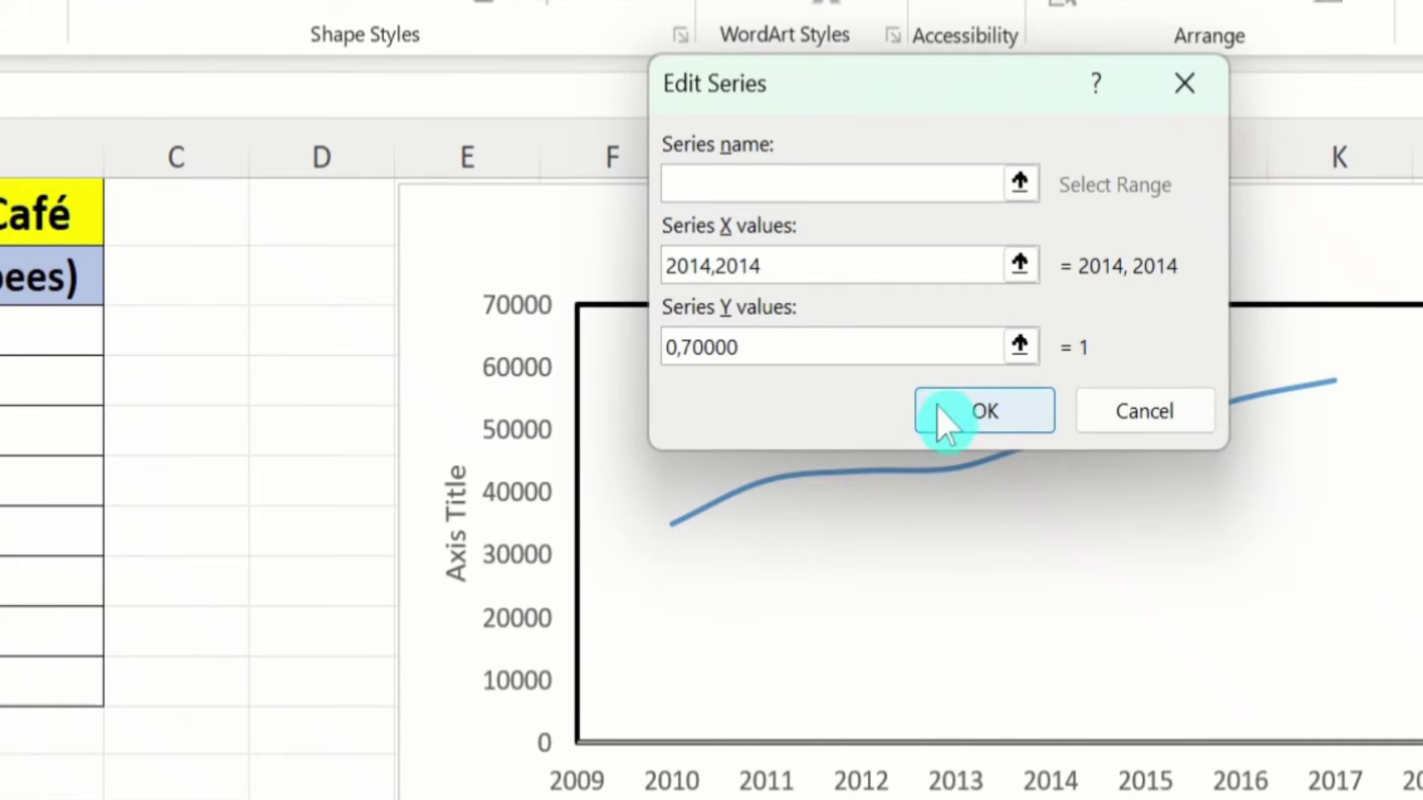
click(958, 417)
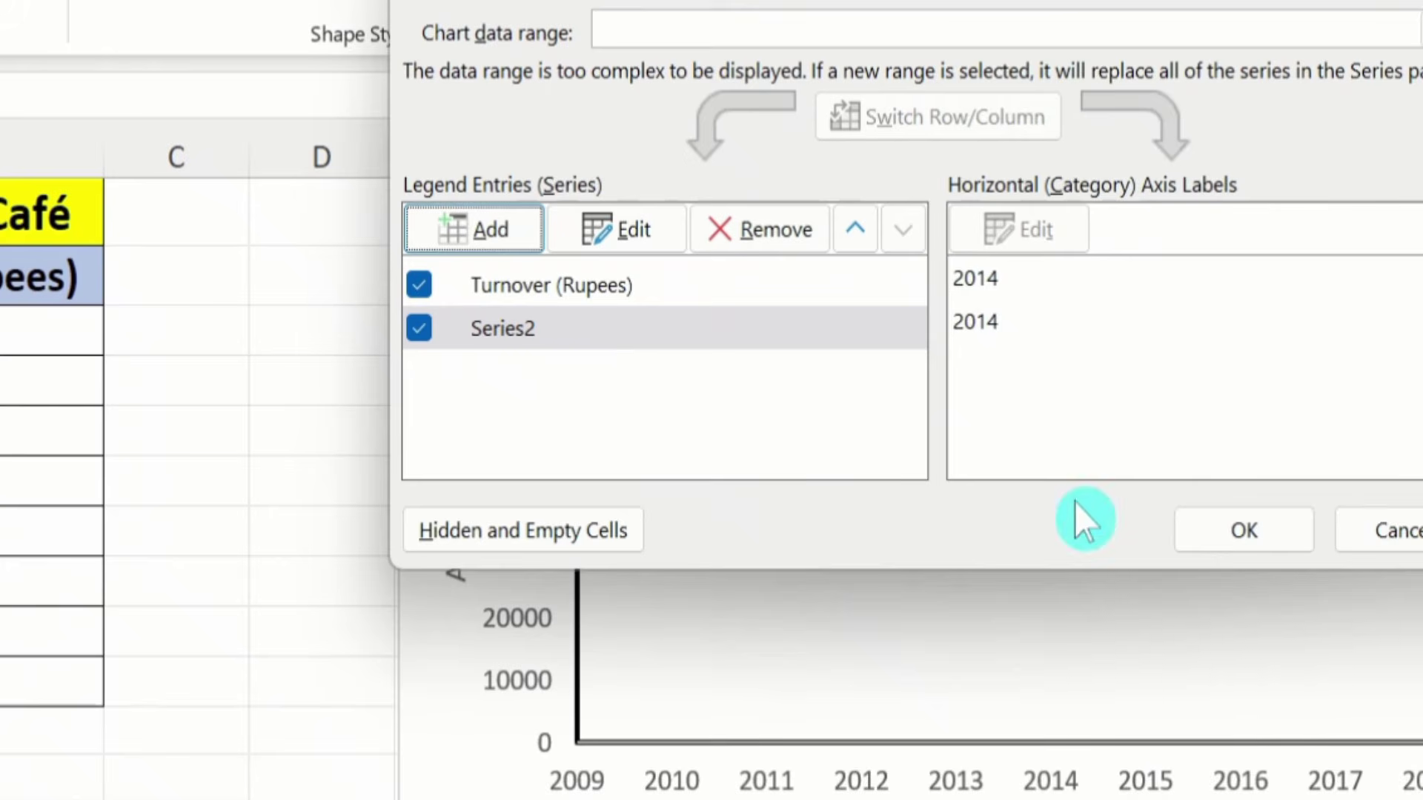
Step: Apply the data changes, delete the blank plot-area shape, and select the orange 2014 line
click(1216, 529)
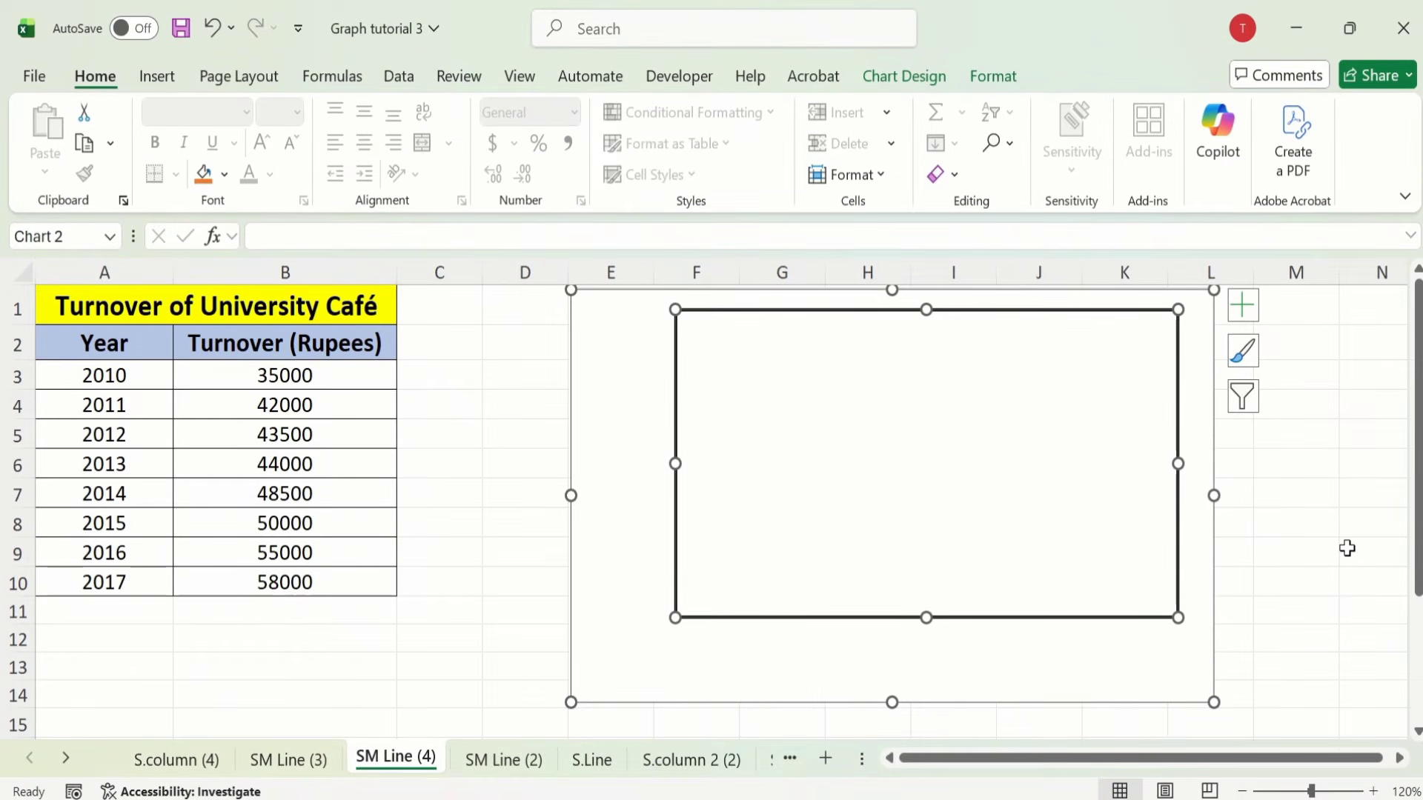
click(1319, 440)
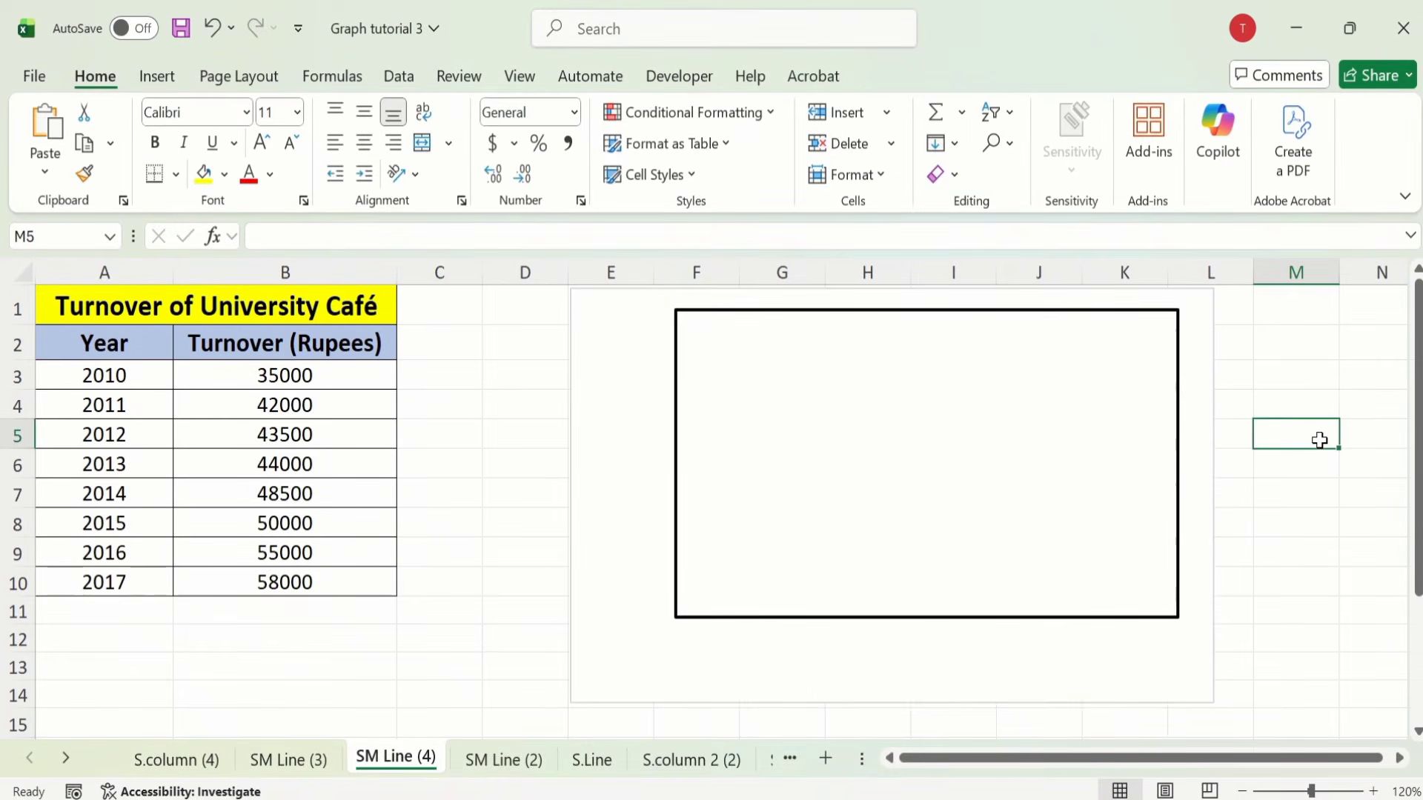
click(1089, 429)
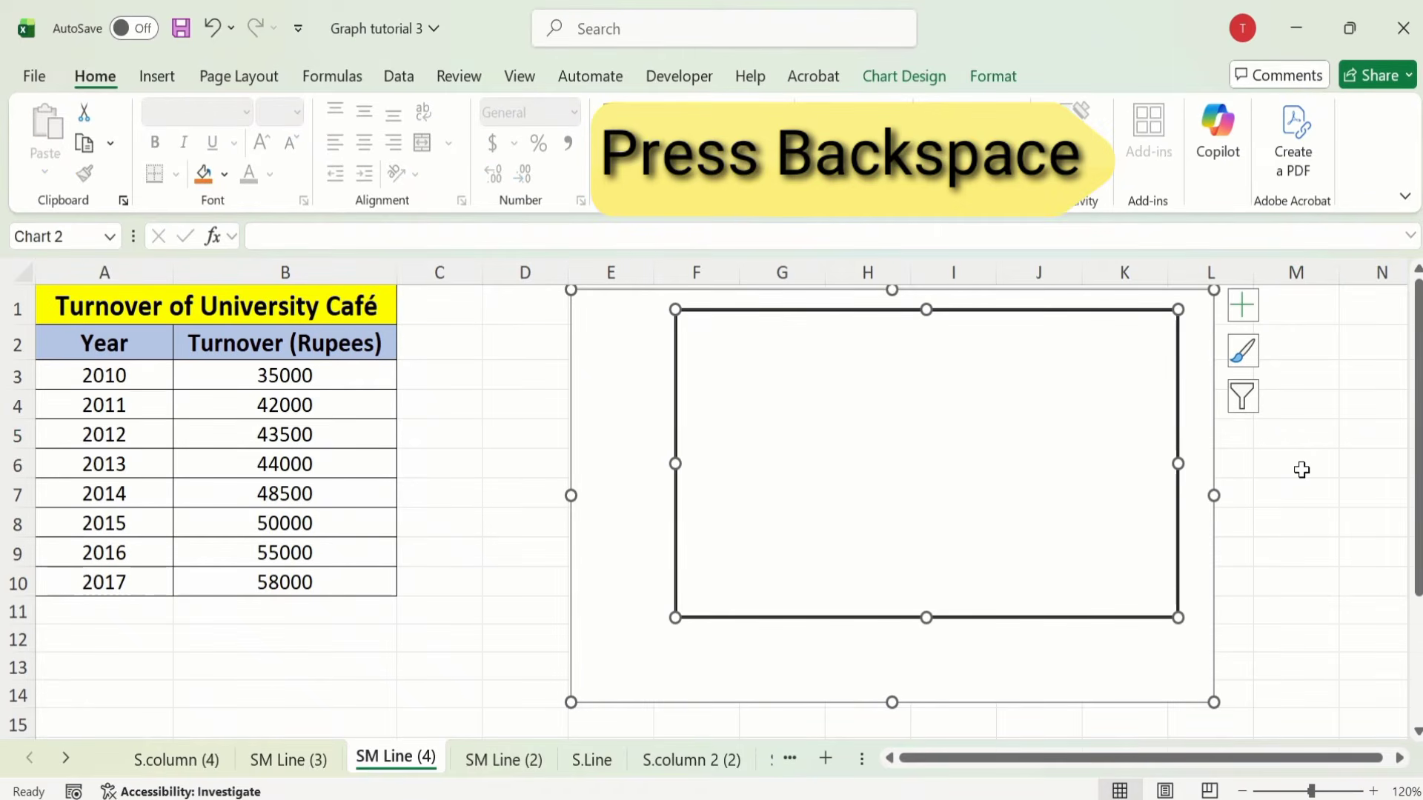
key(BackSpace)
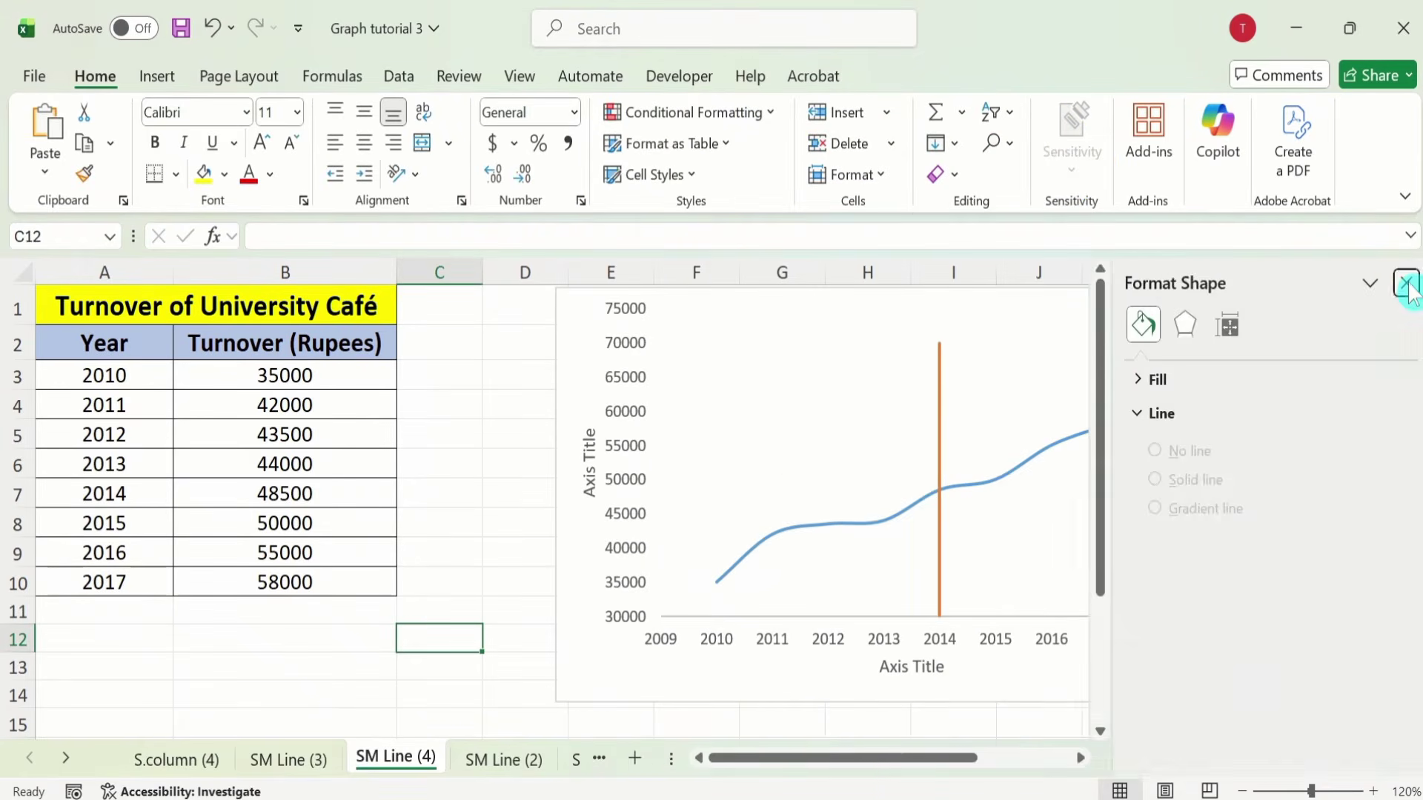
click(1406, 282)
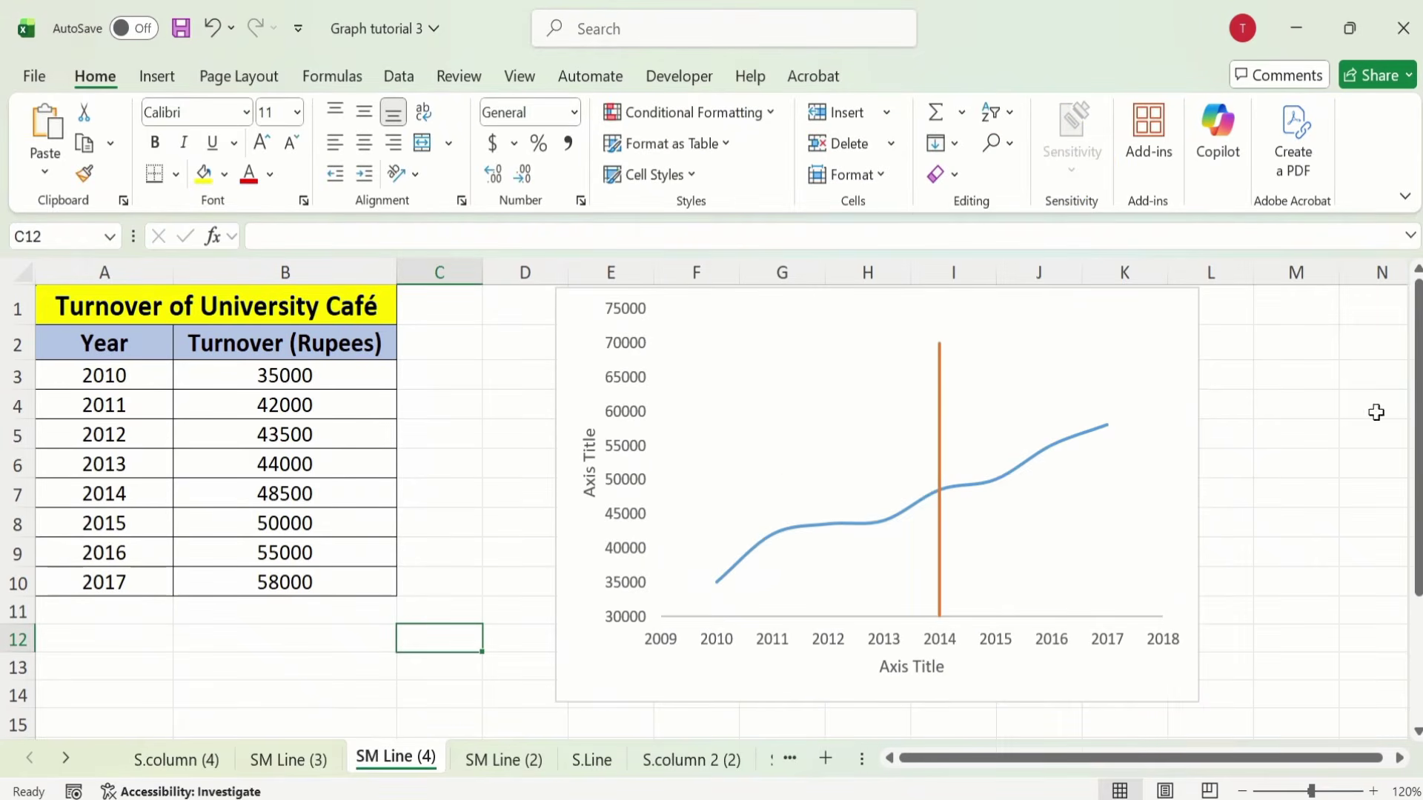
click(941, 404)
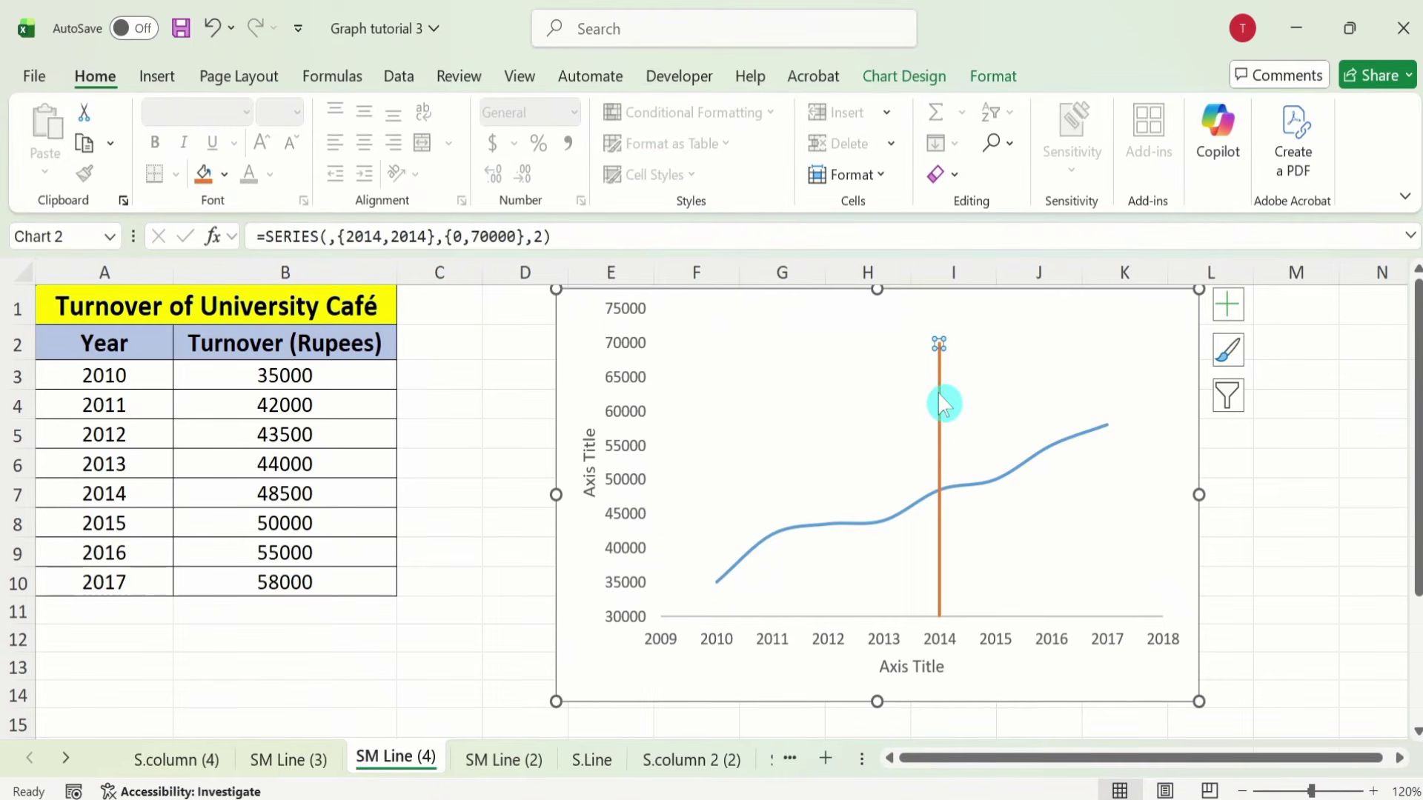
Step: Format the 2014 reference line as a solid red line, 2.25 pt wide
right_click(938, 396)
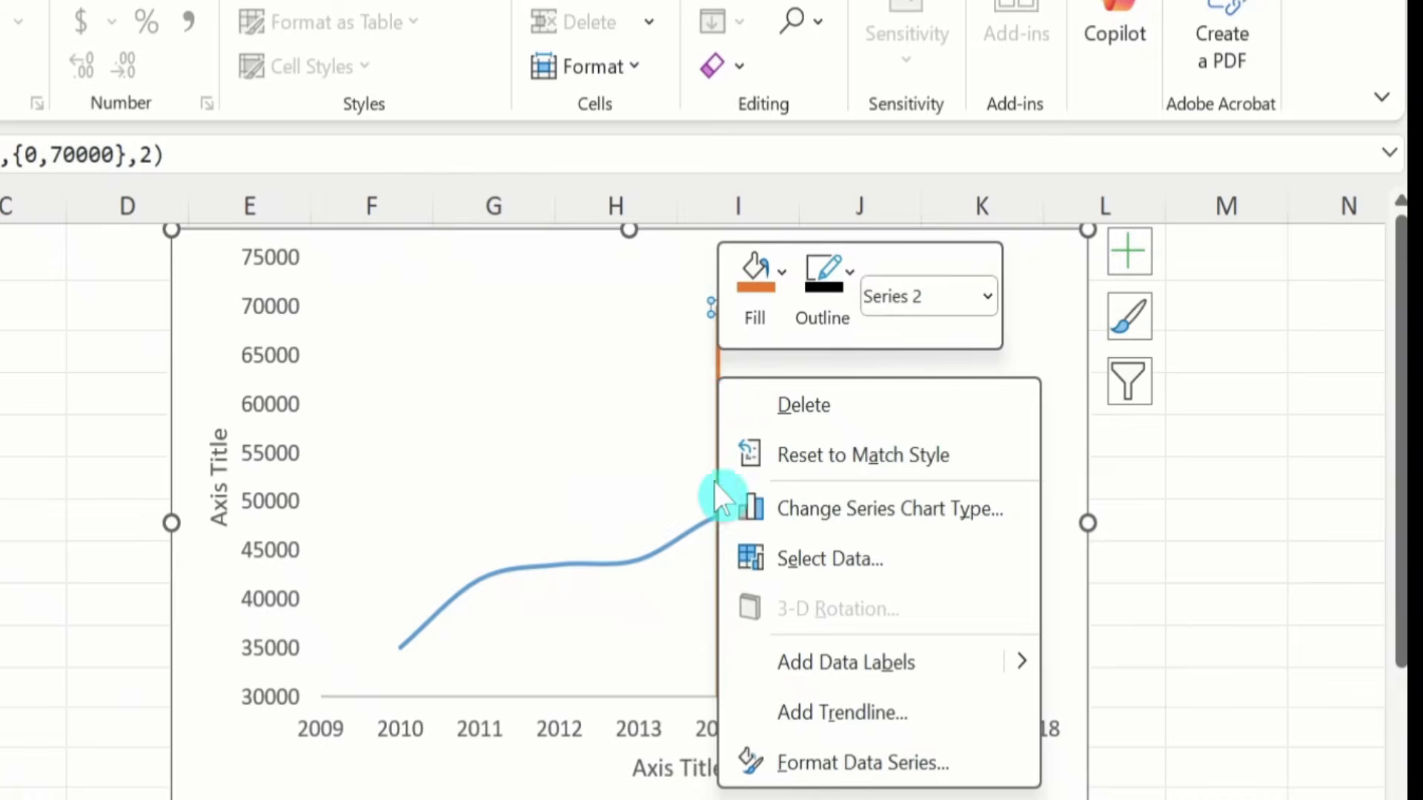
click(846, 763)
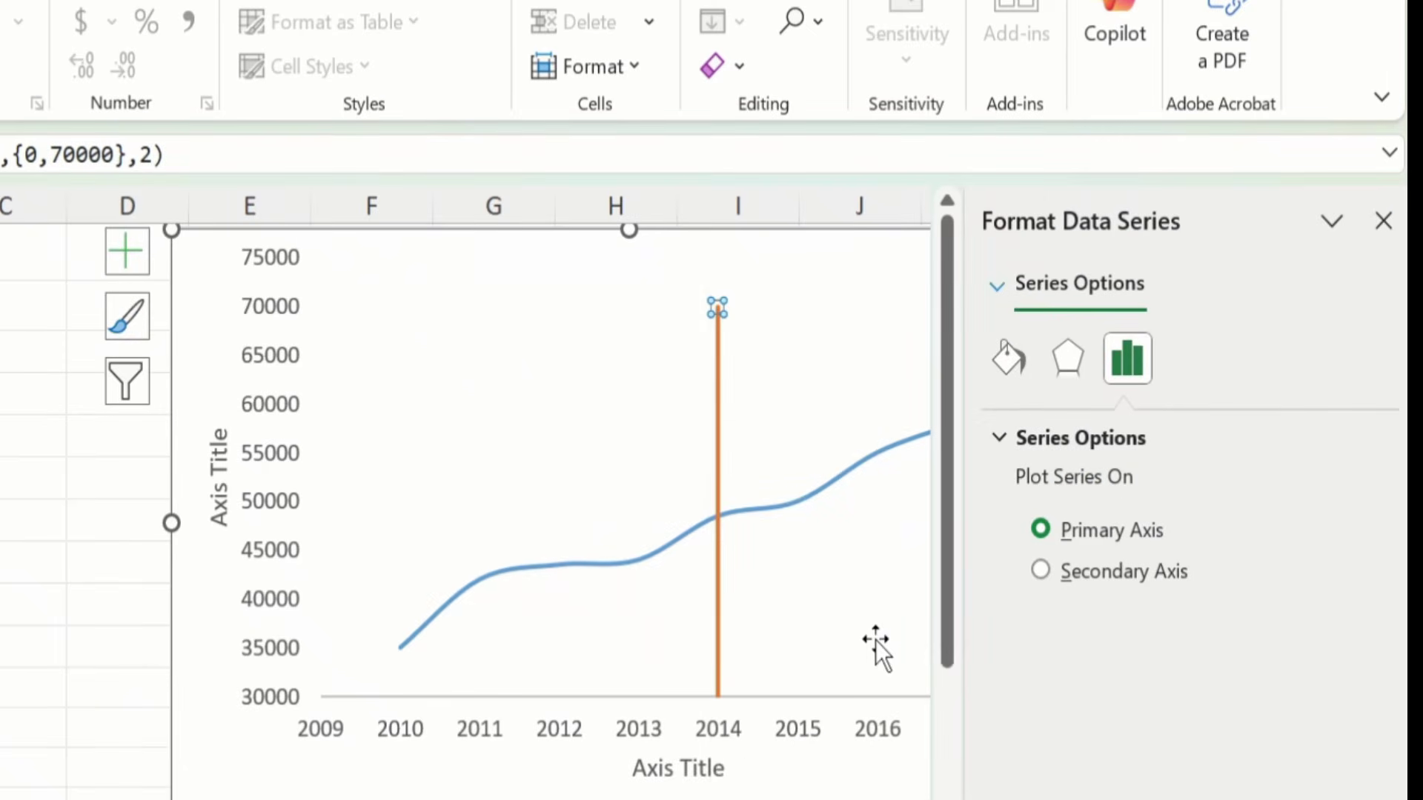
click(1010, 362)
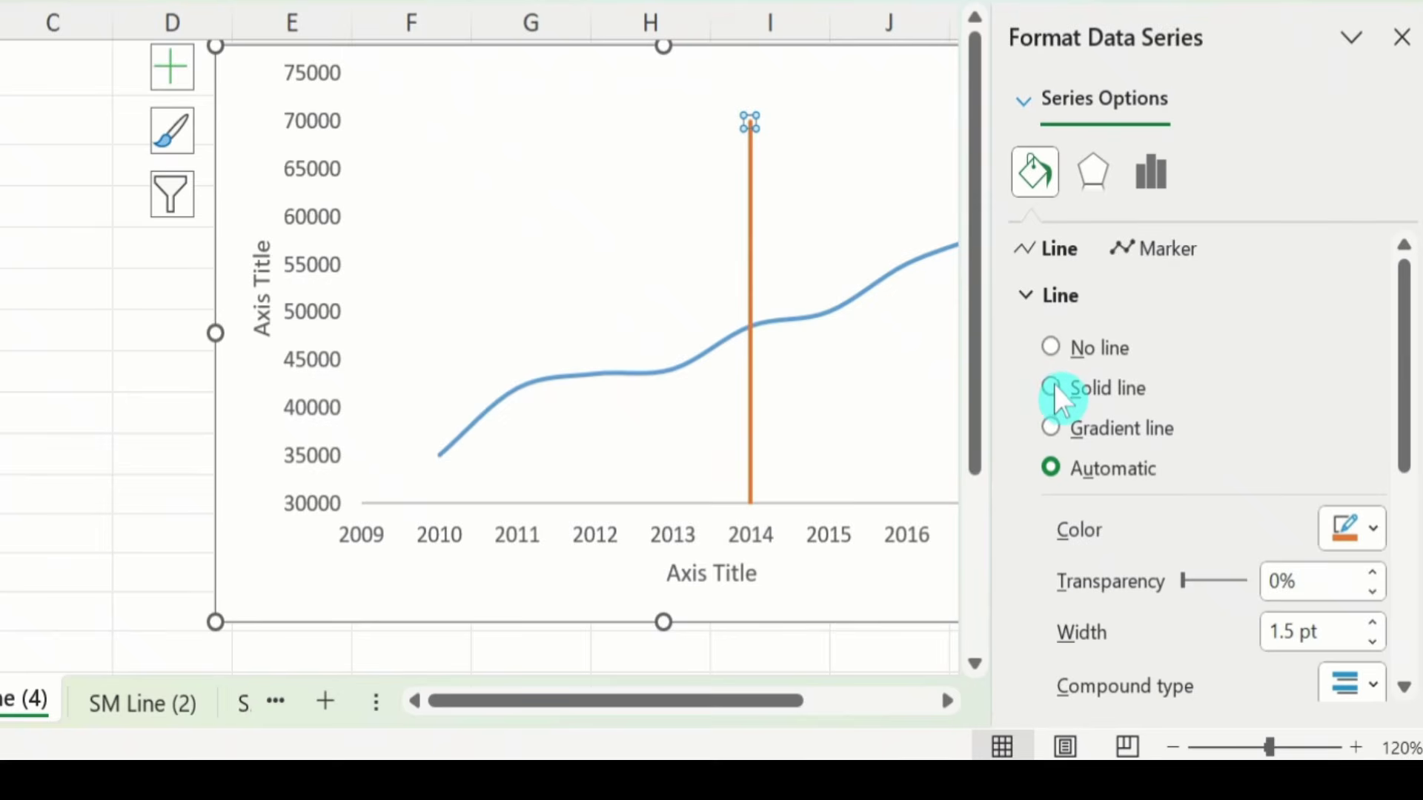
click(1052, 387)
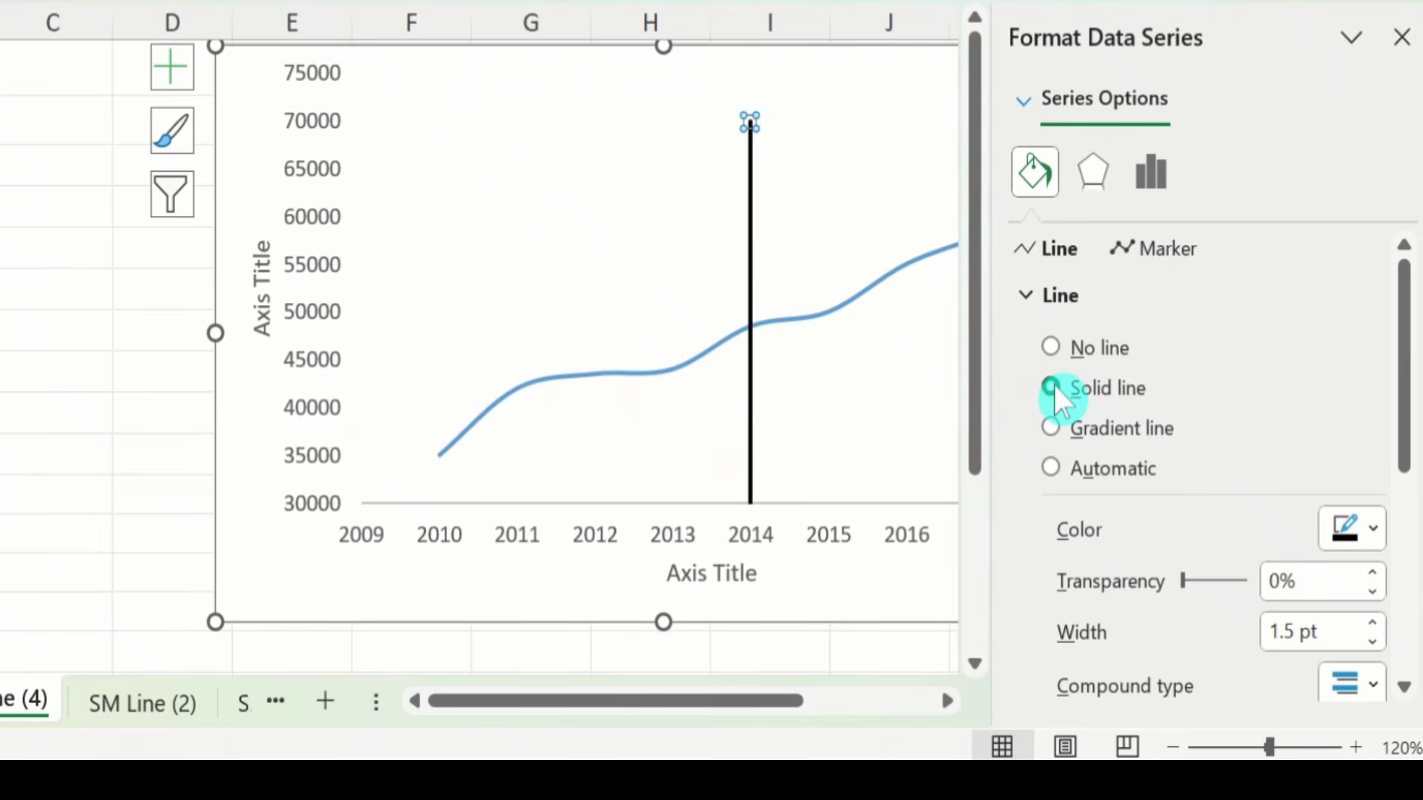
click(1380, 537)
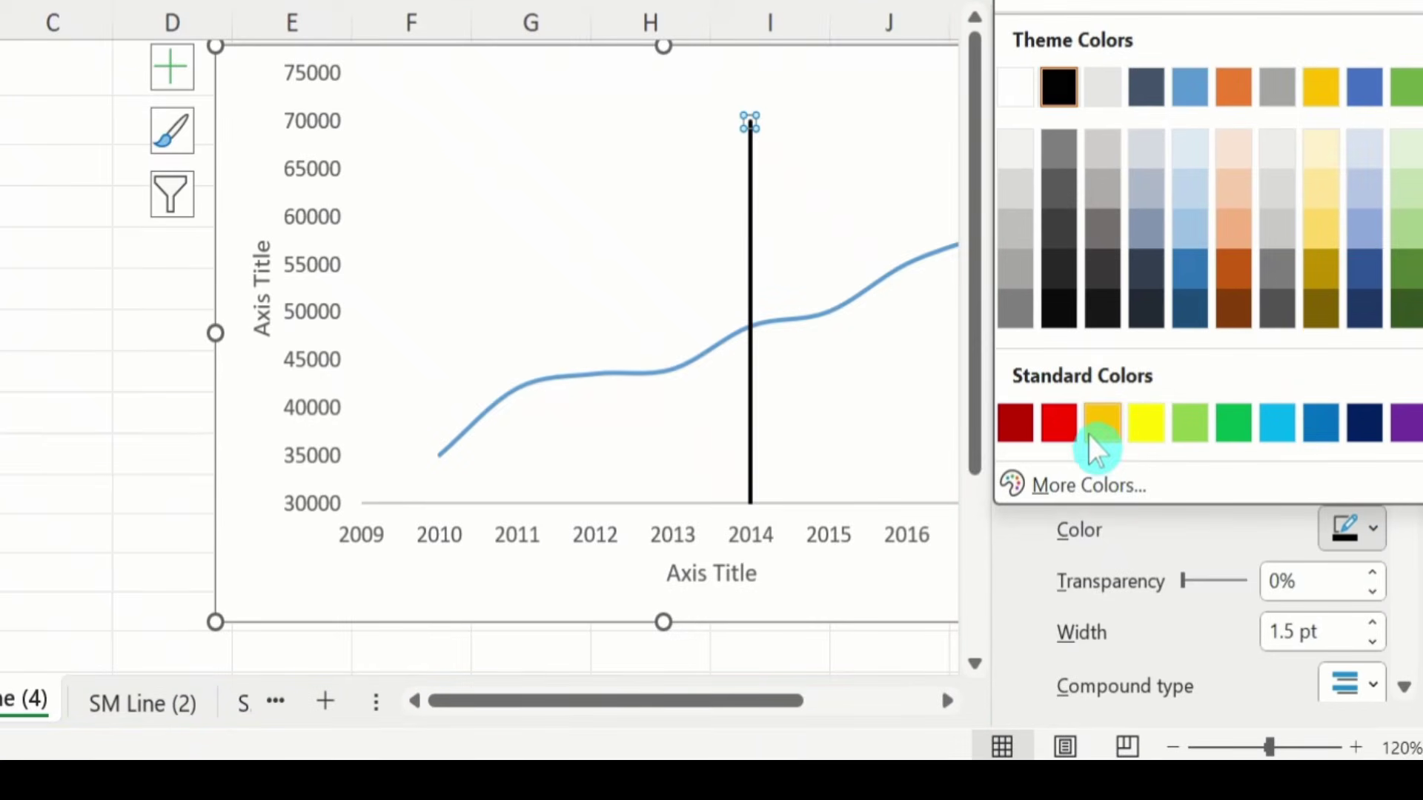
click(1061, 432)
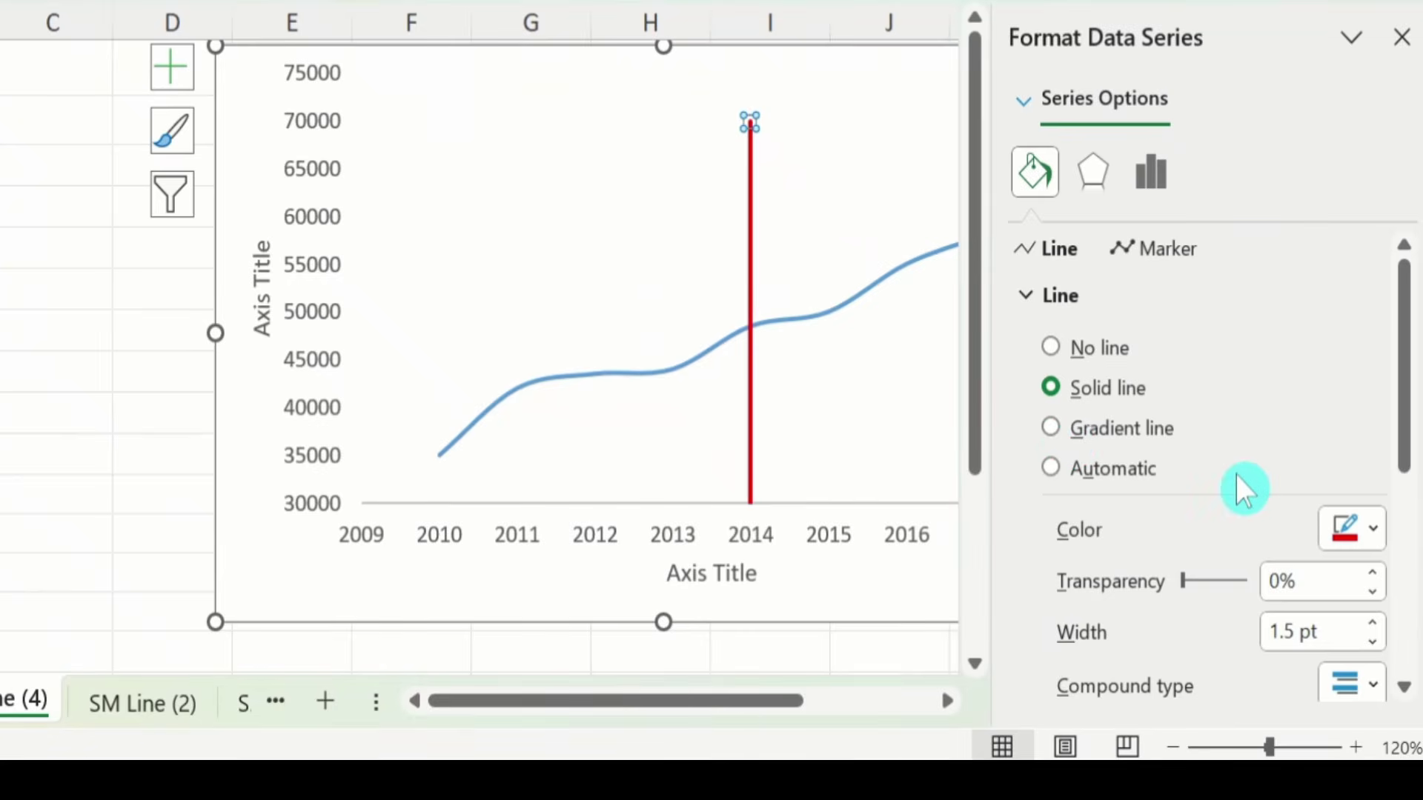
click(1371, 622)
click(1371, 622)
click(1372, 622)
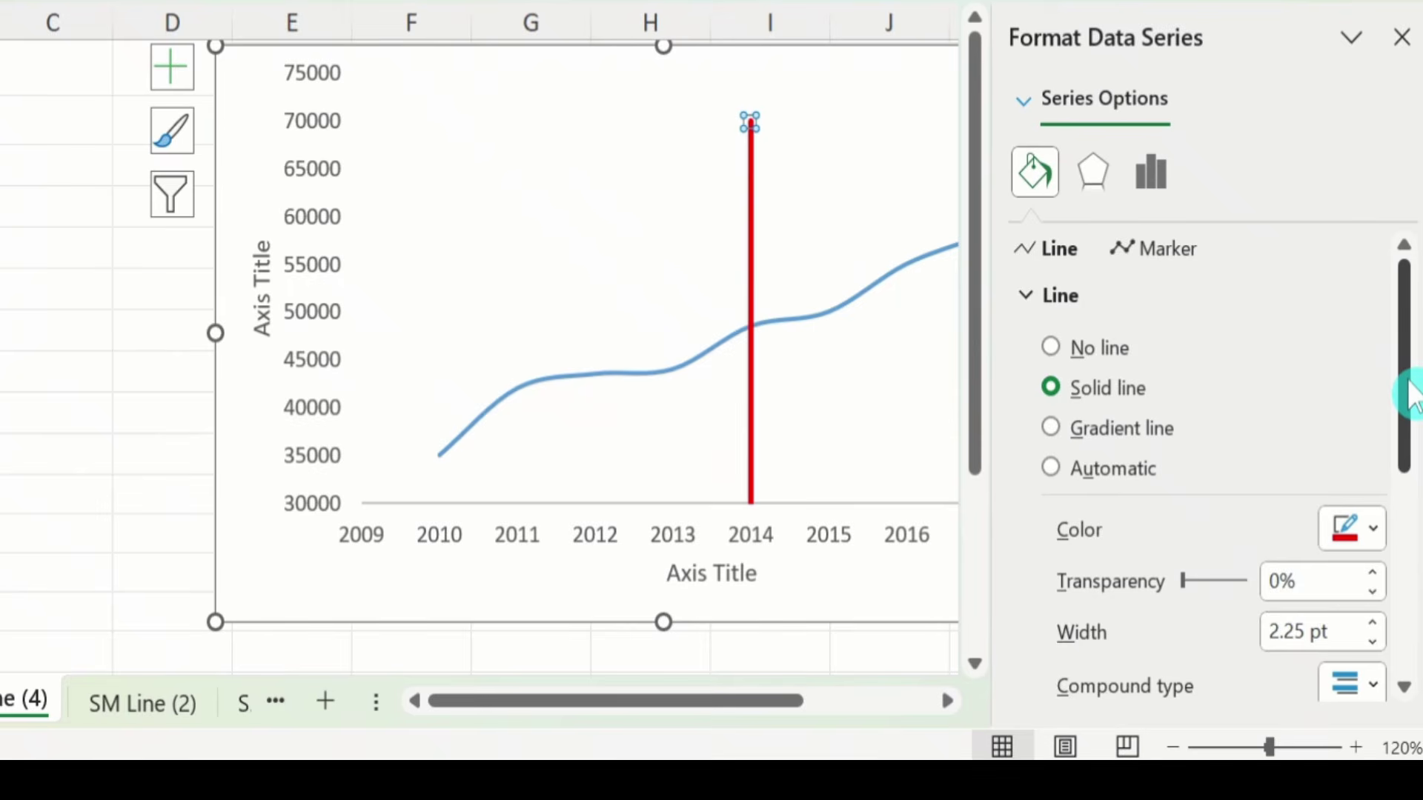
Step: Give the red line a dashed style and close the formatting pane
drag(1410, 396, 1411, 531)
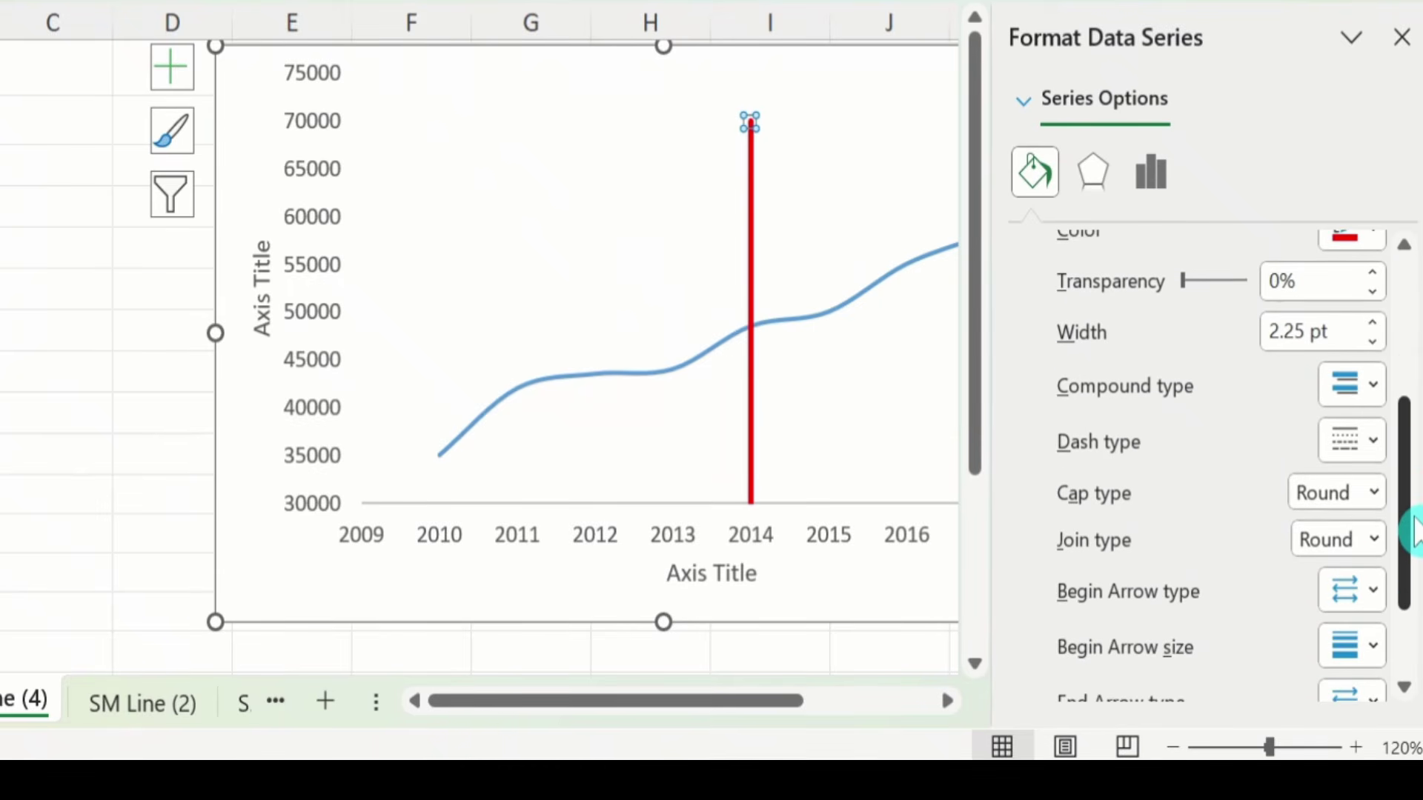
click(1373, 445)
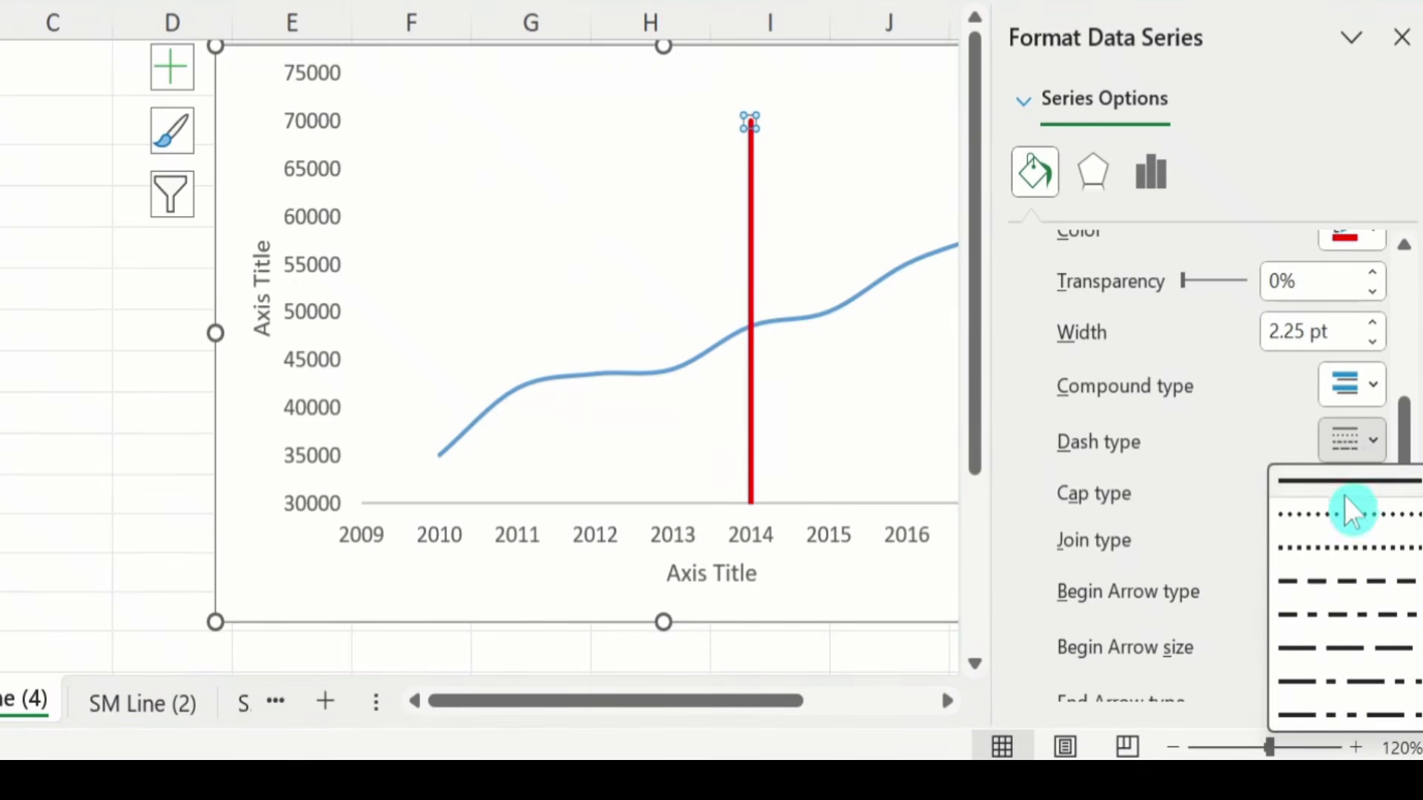
click(1323, 544)
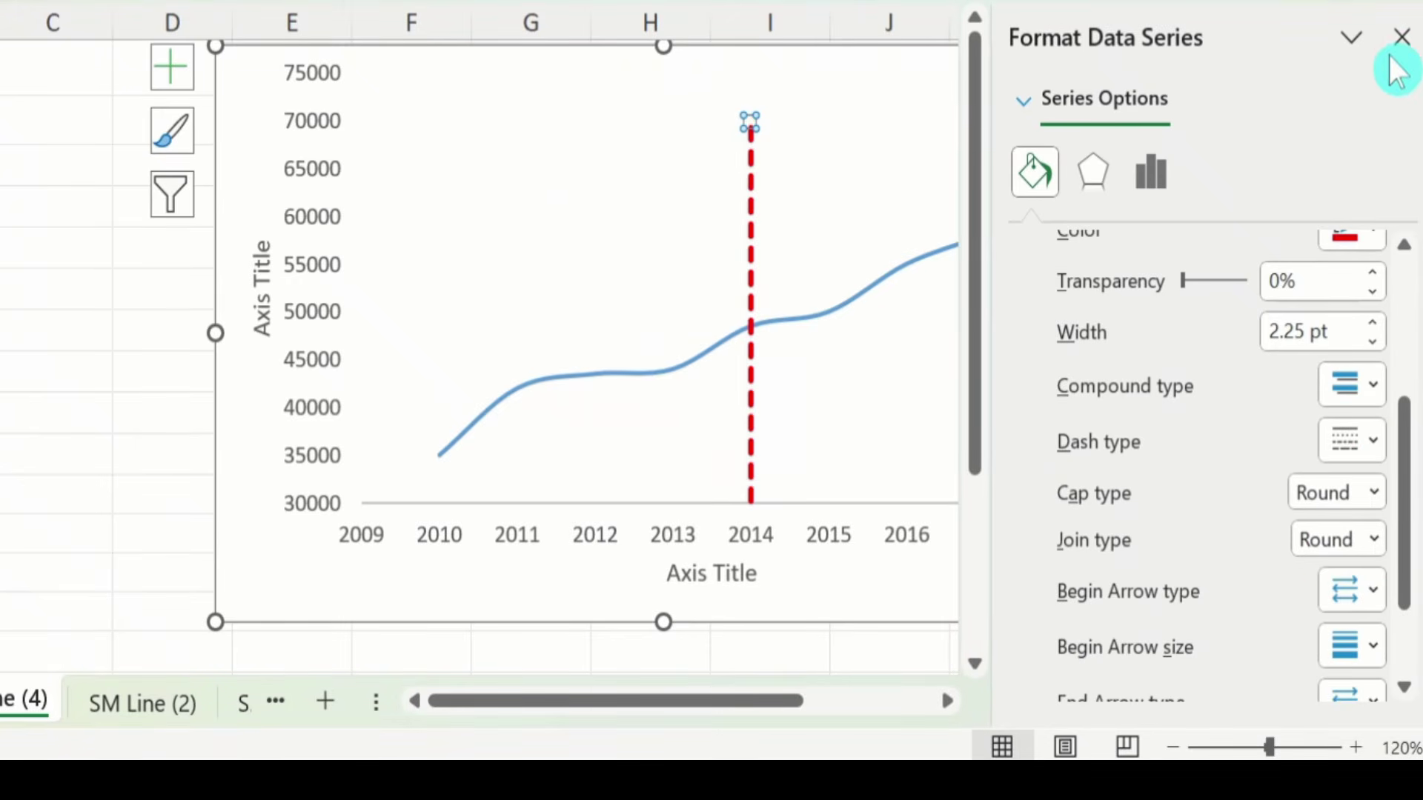
click(1401, 37)
click(1179, 376)
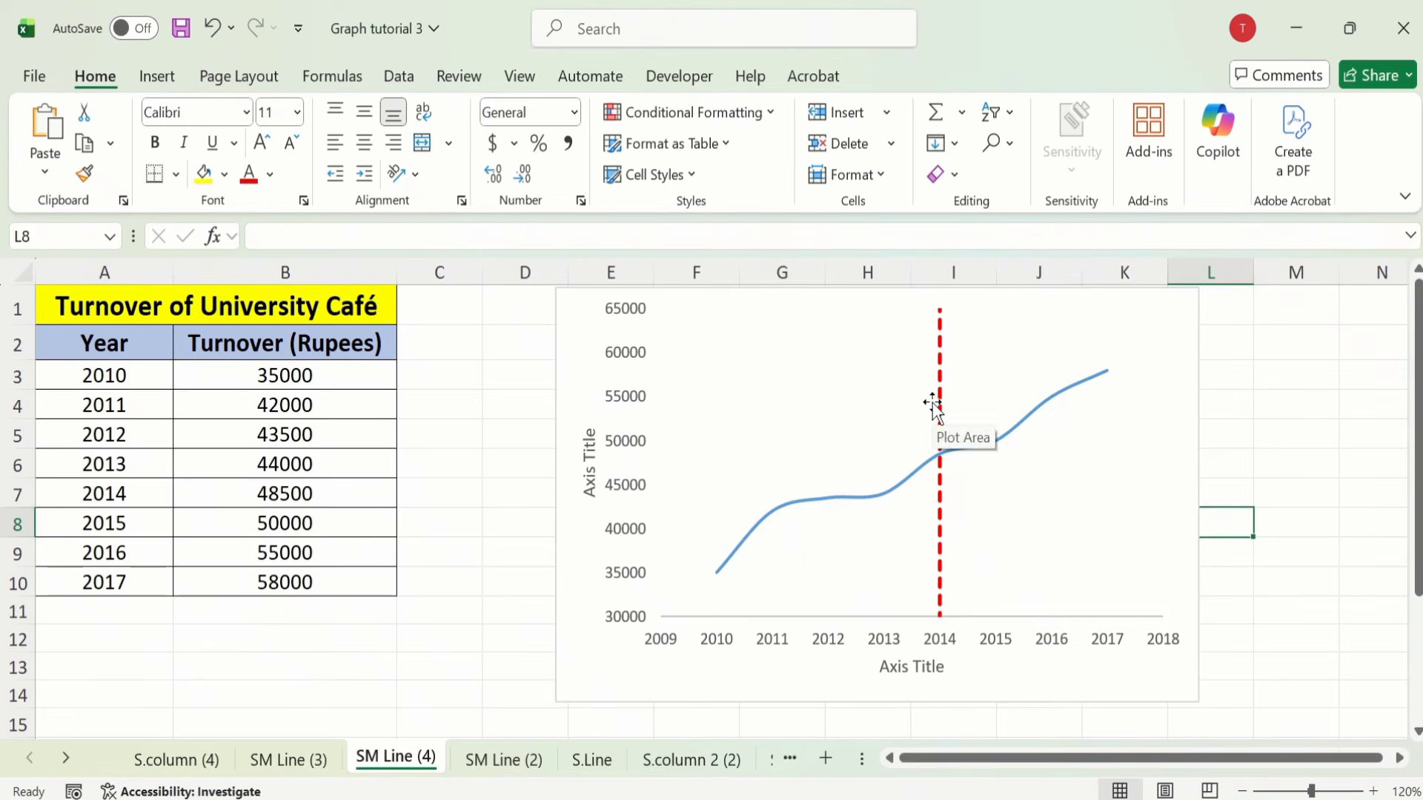
Step: Open Select Data from the dashed line and start editing Series2
click(941, 406)
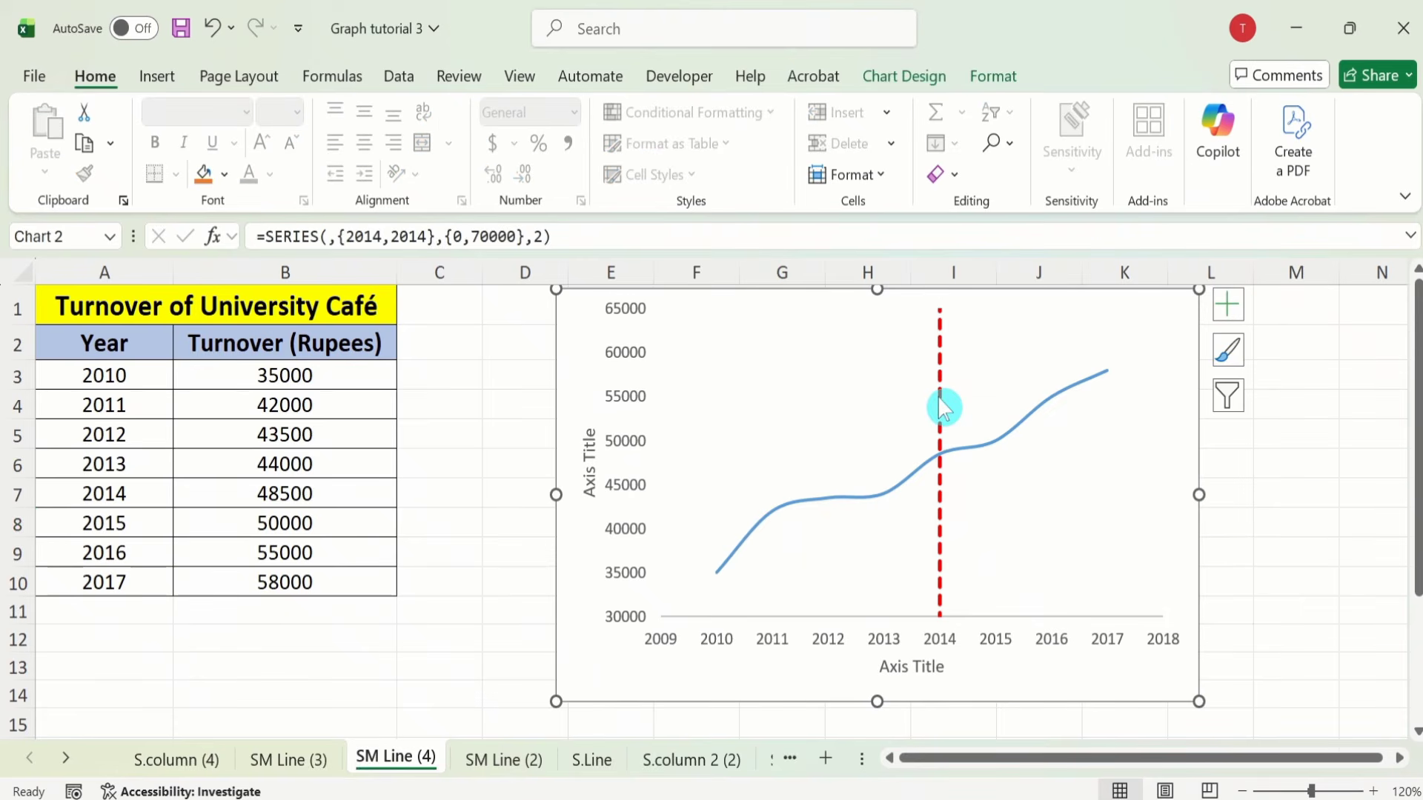
right_click(941, 406)
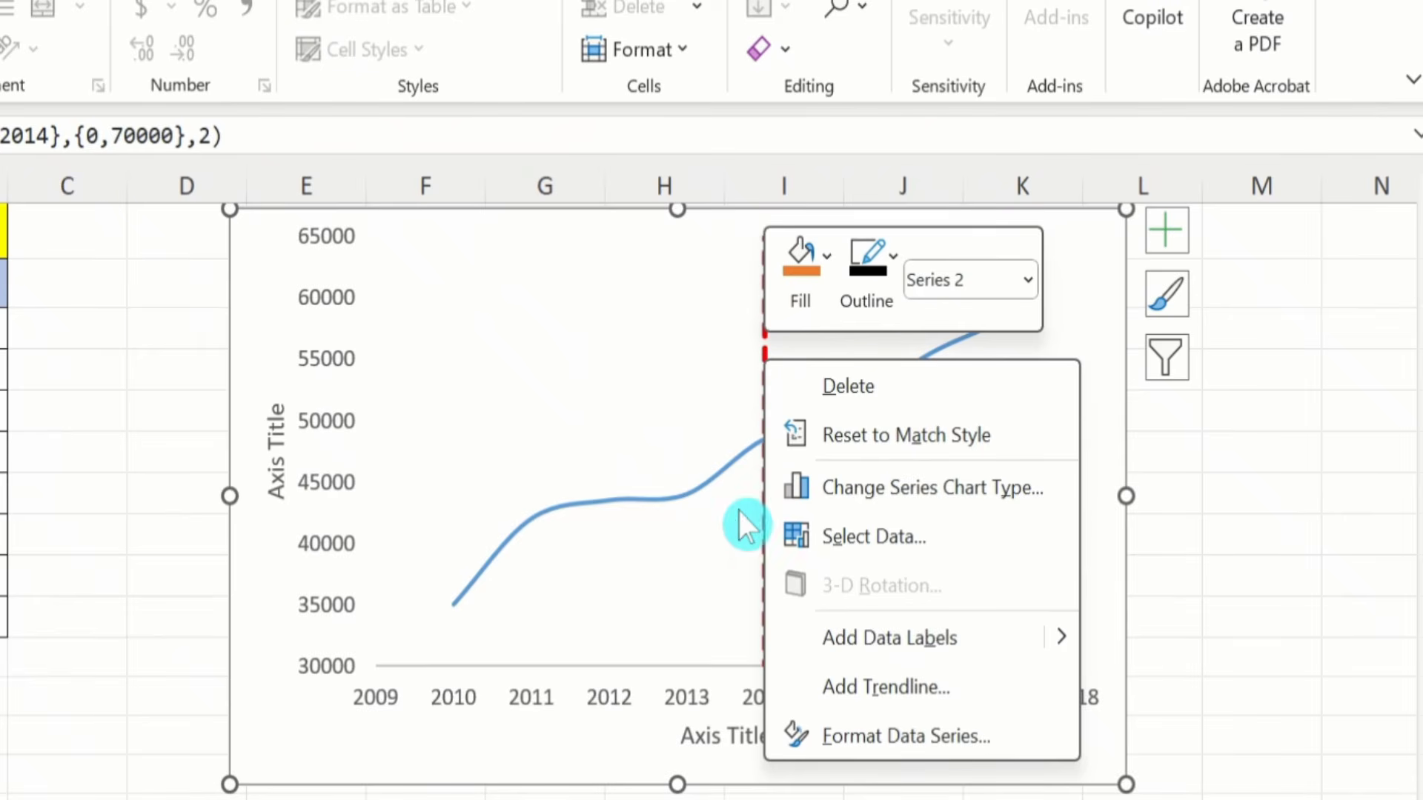
click(845, 528)
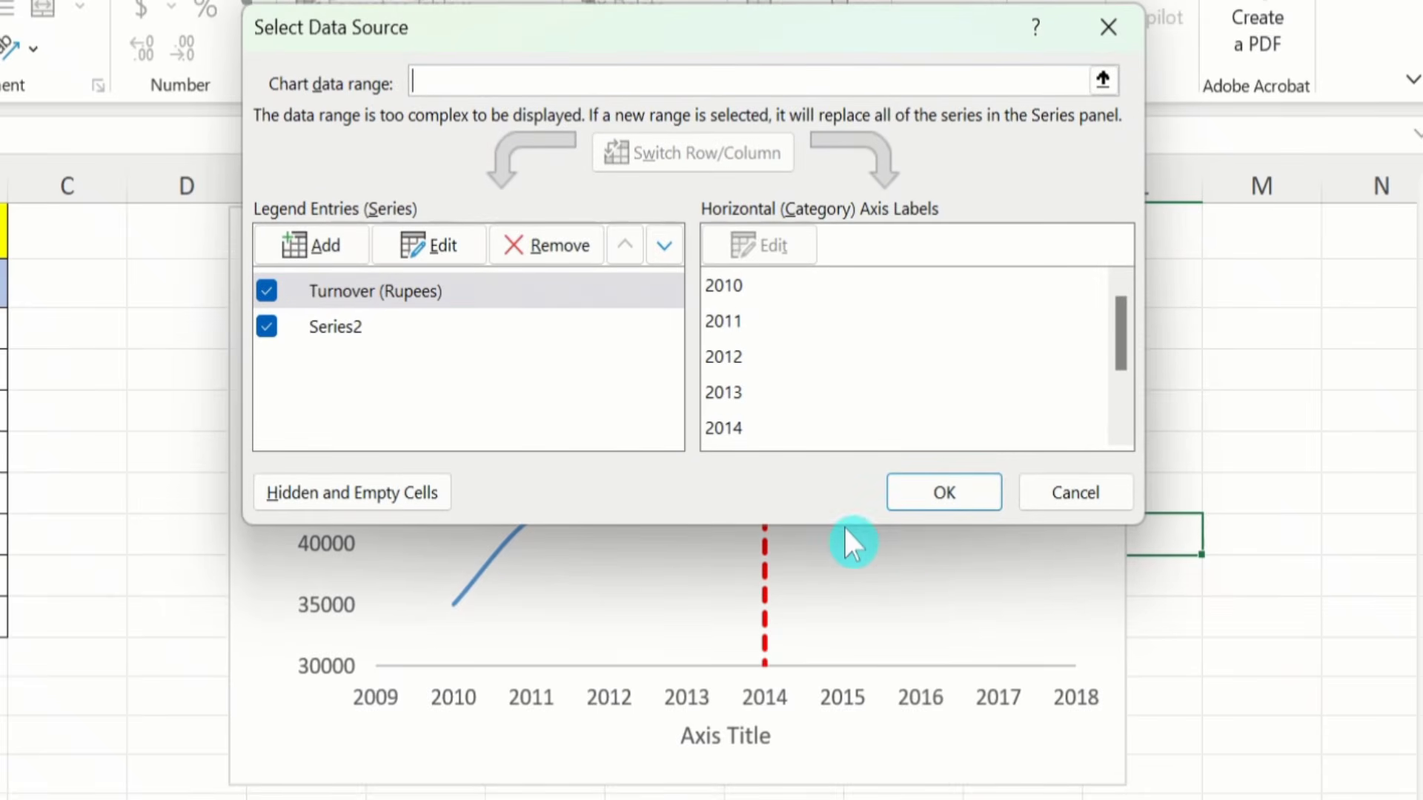
click(358, 327)
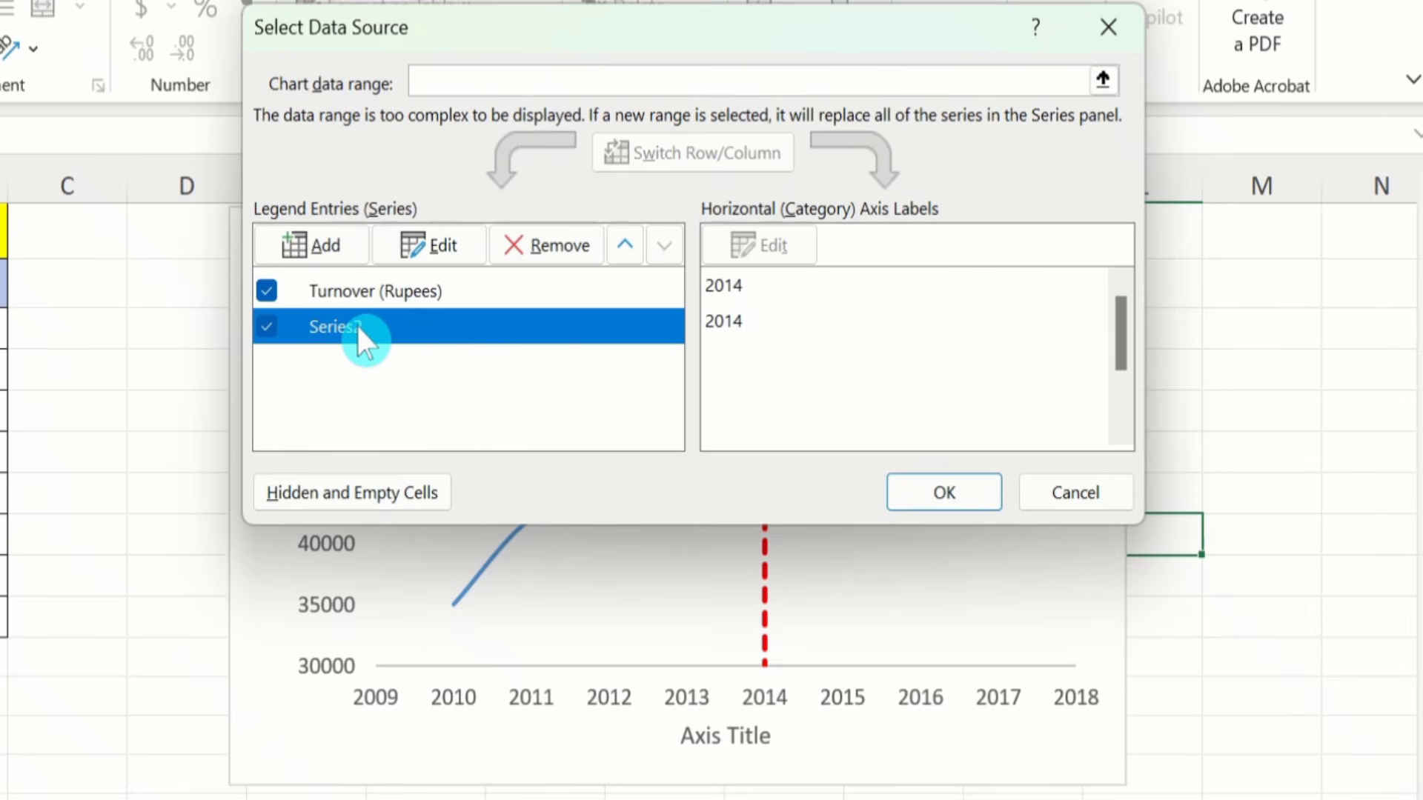
click(438, 235)
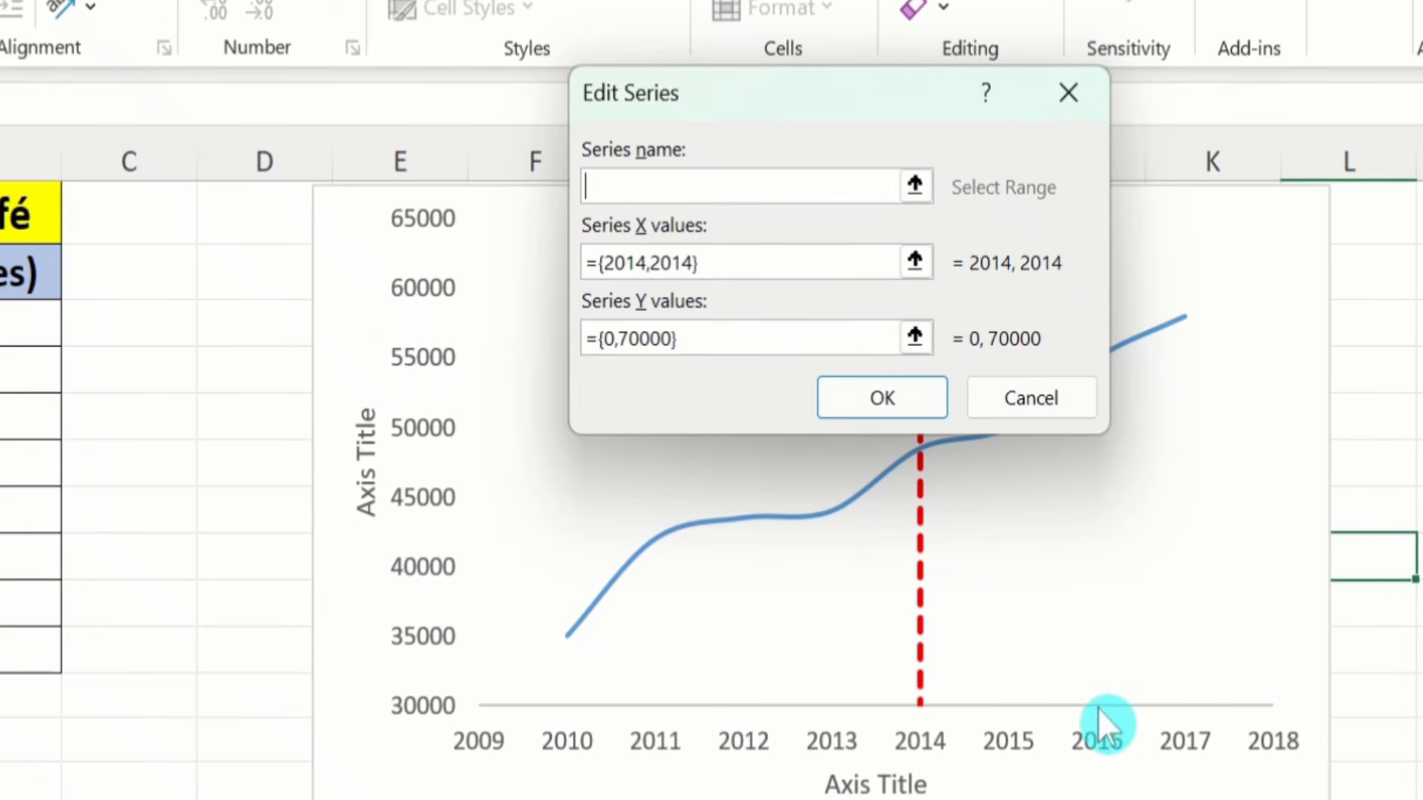
Step: Change Series2 X values to 2016,2016 and the top Y value to 65000, then apply
click(646, 263)
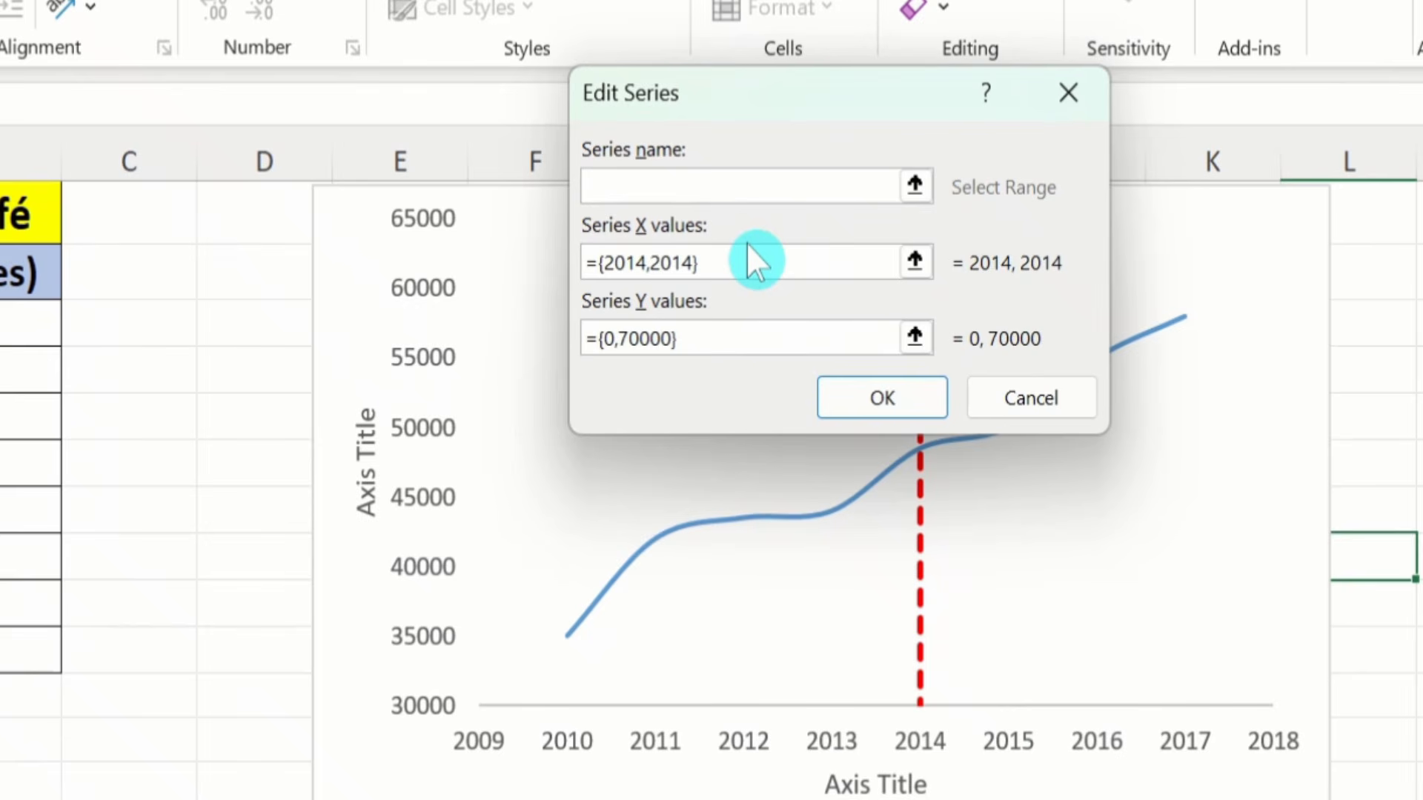
key(BackSpace)
text(6)
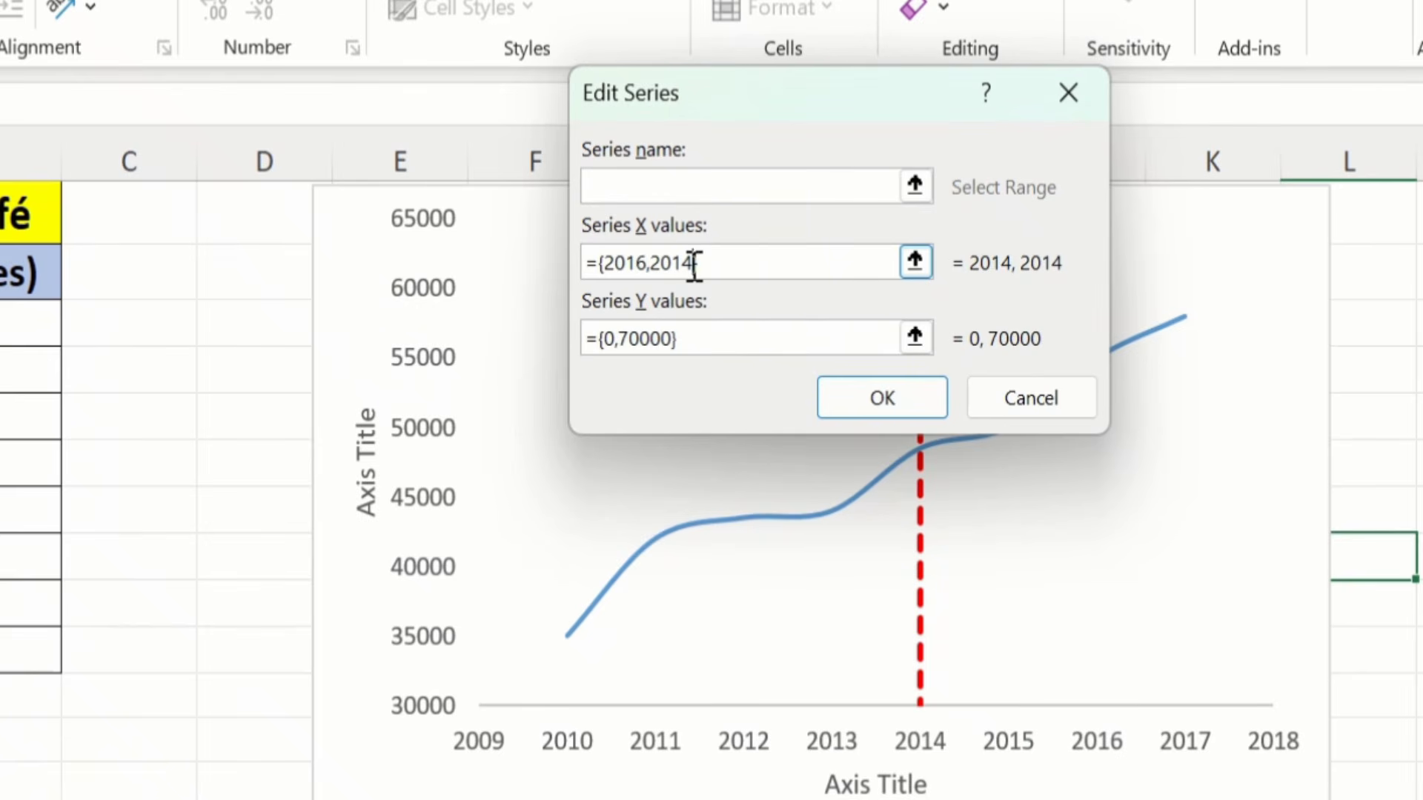
key(BackSpace)
text(6)
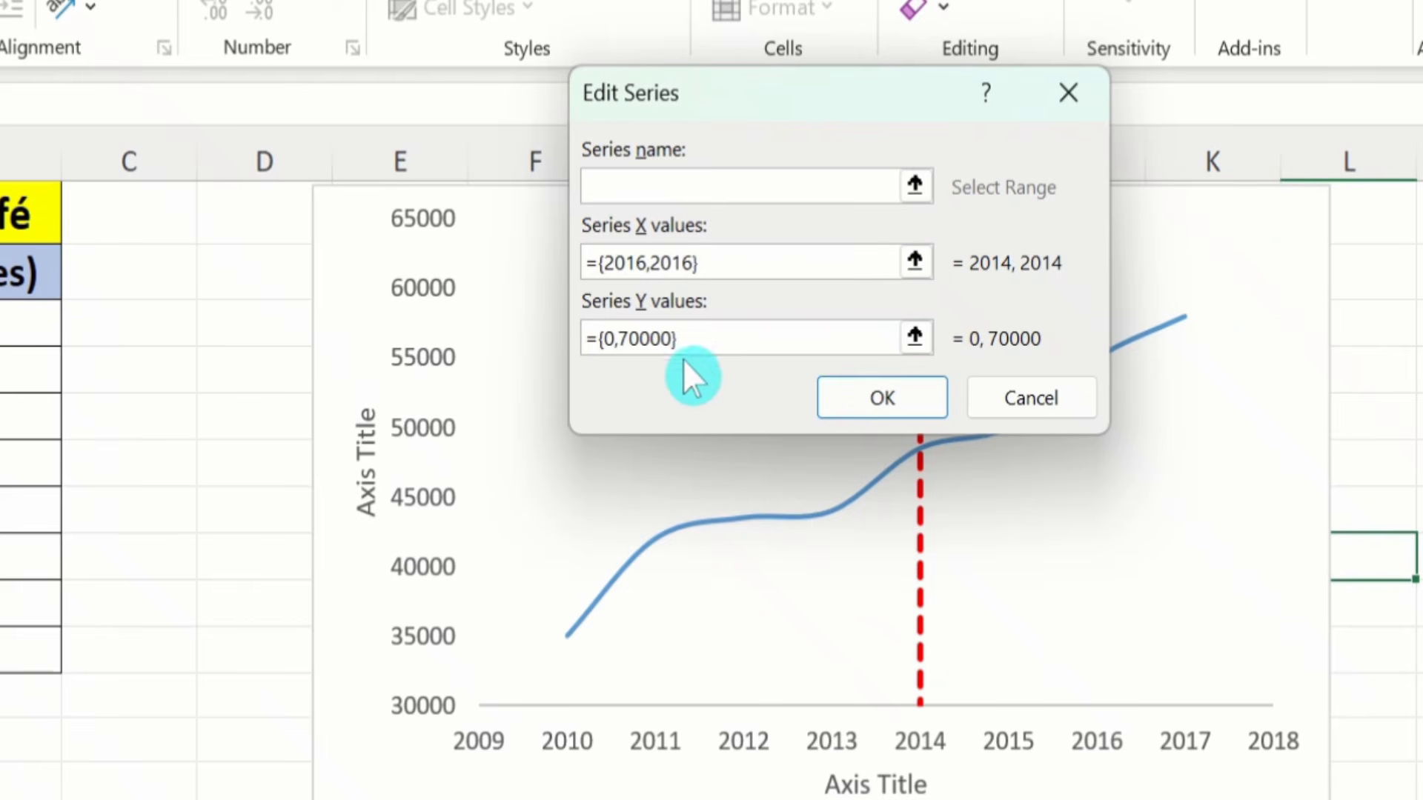
click(640, 342)
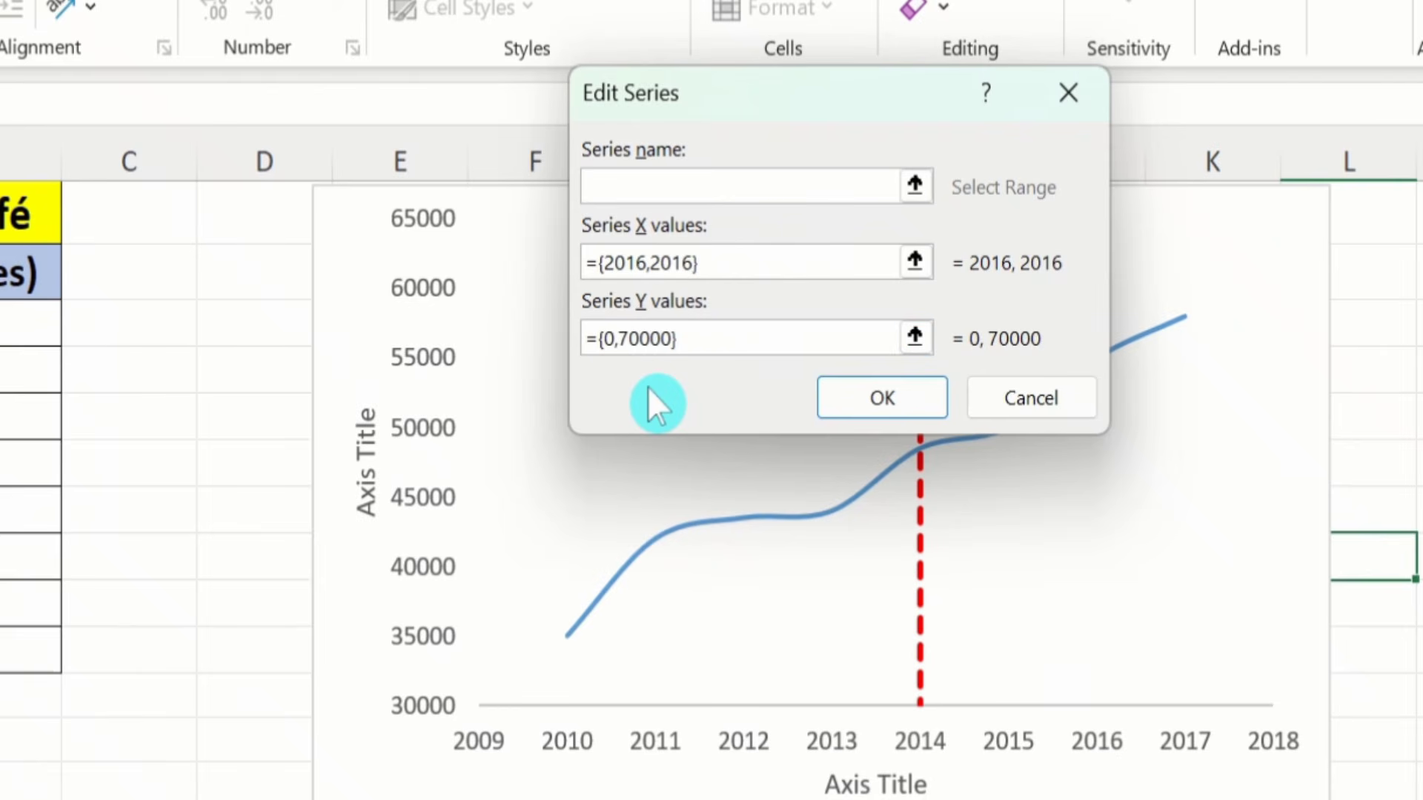
key(BackSpace)
key(BackSpace)
text(65)
click(891, 386)
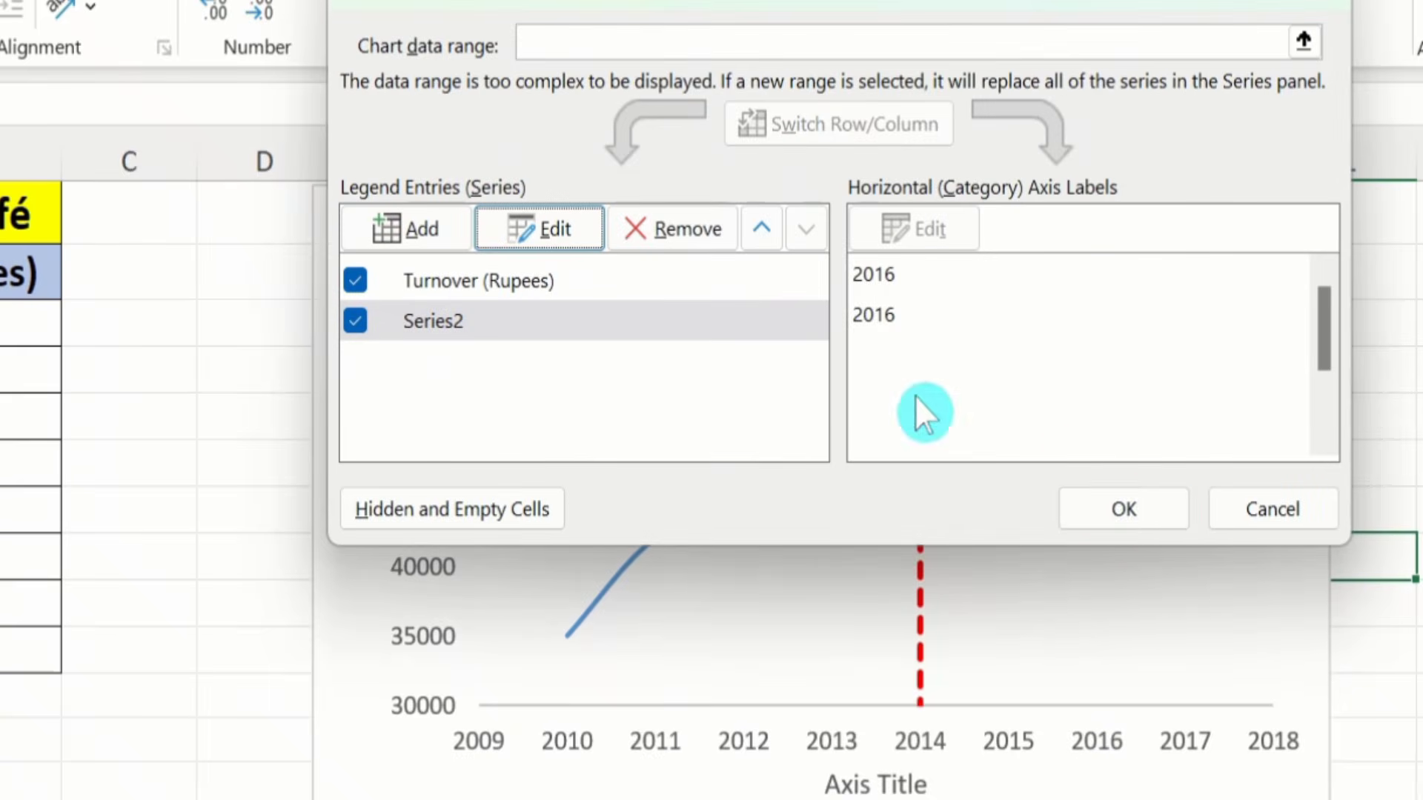
click(1113, 495)
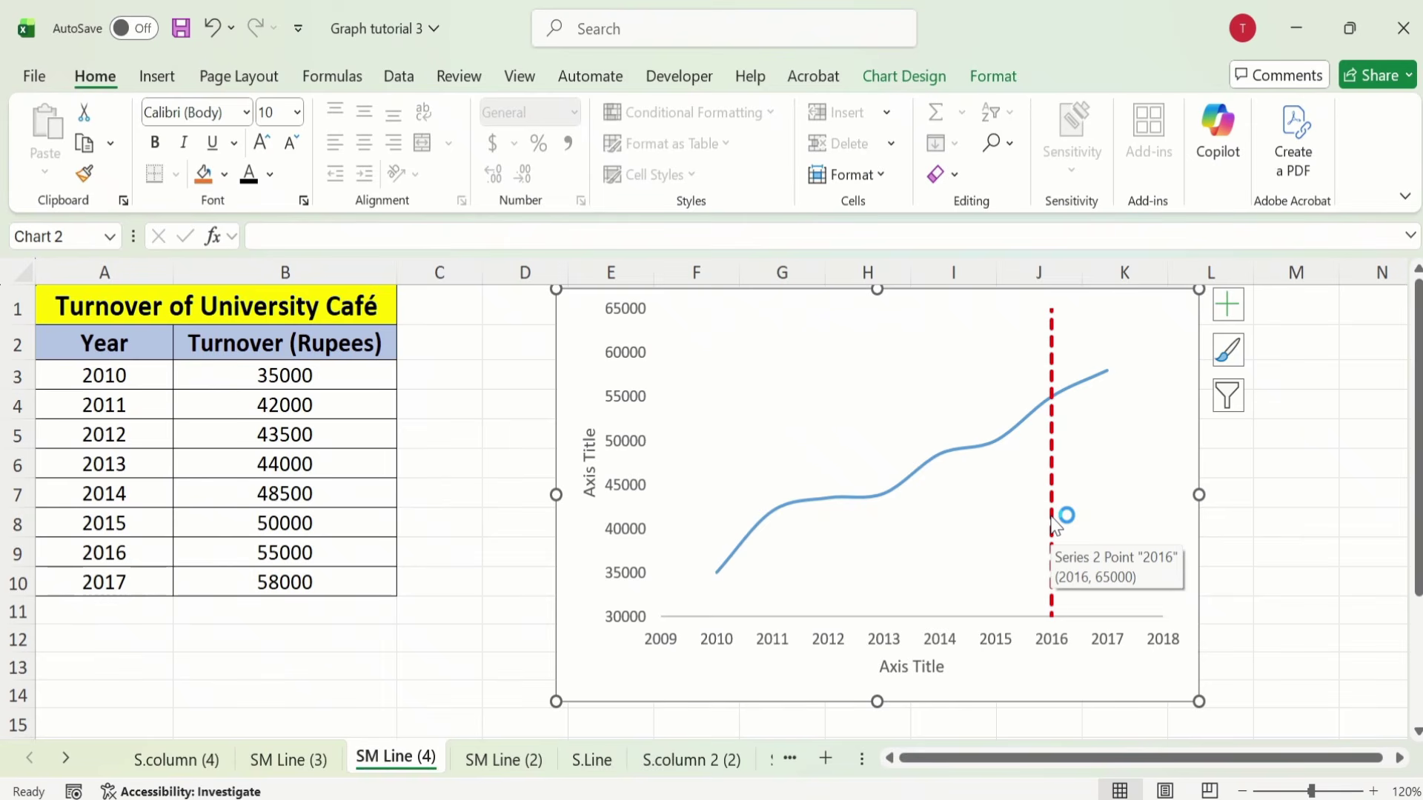
click(1055, 525)
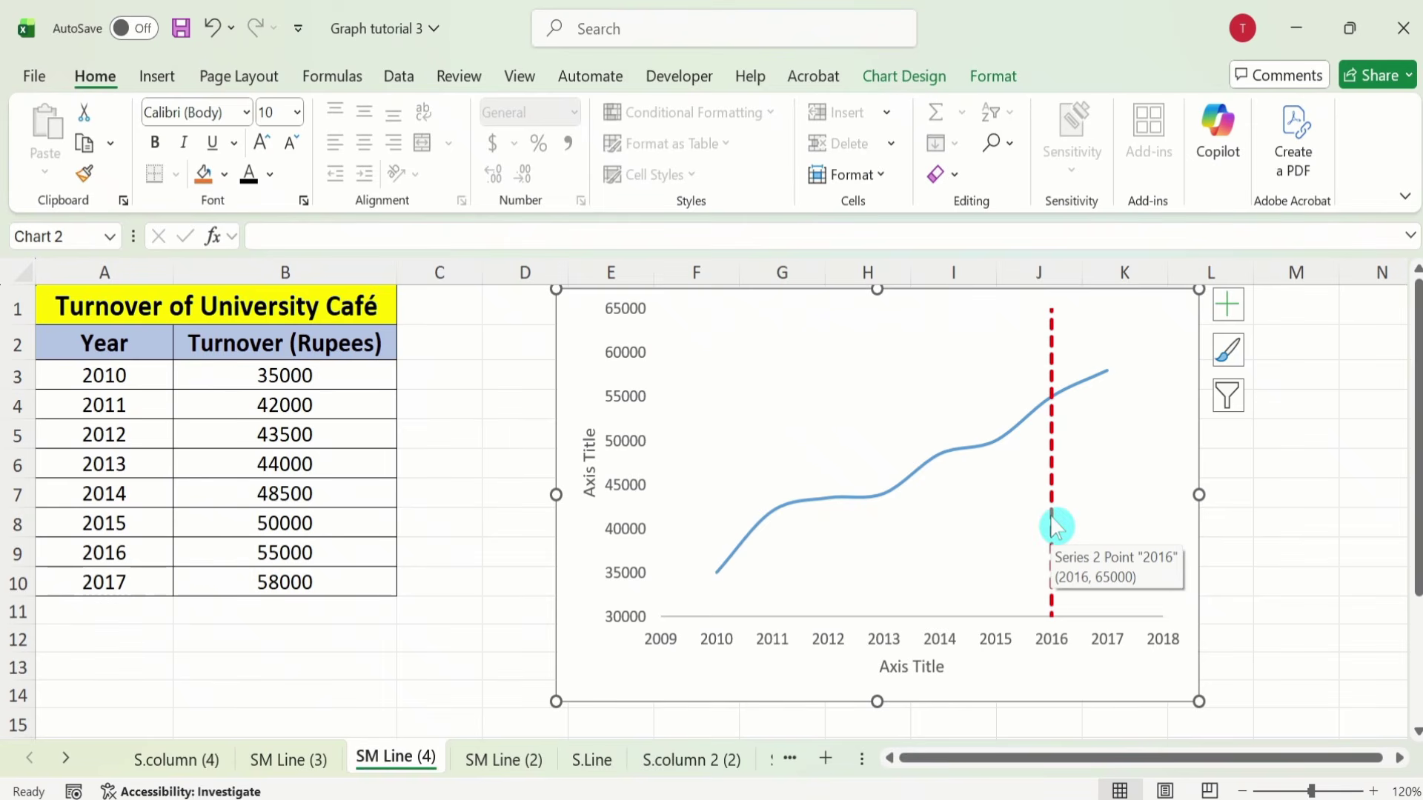